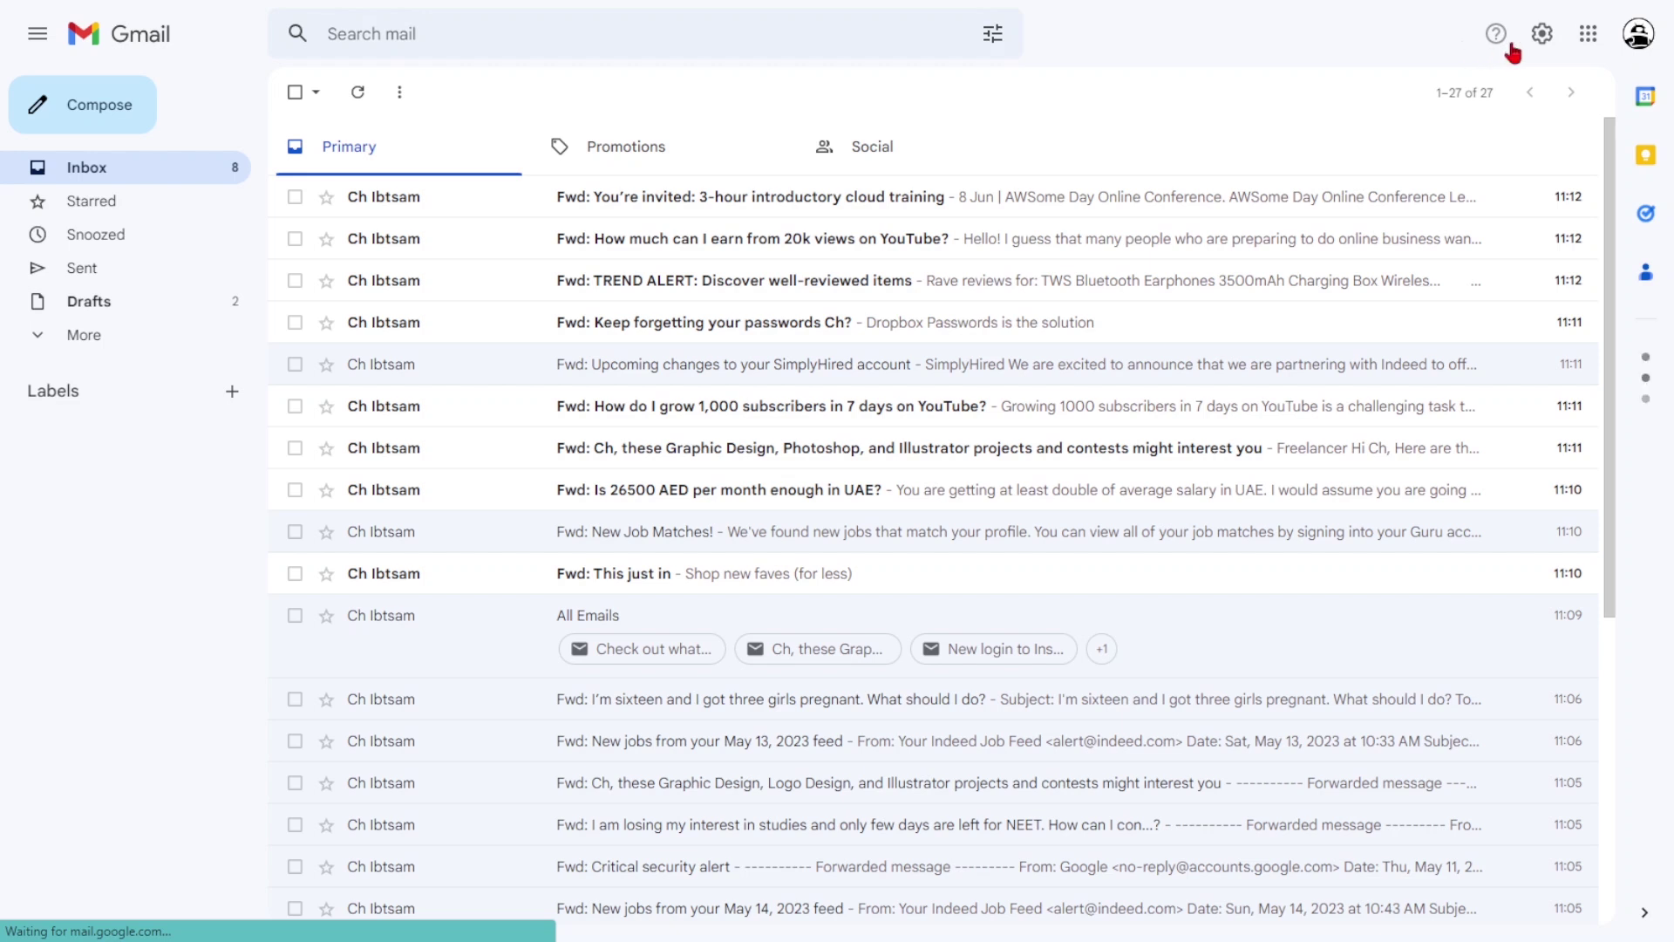
Open Quick settings from the gear icon, then the full settings page.
left_click(1543, 48)
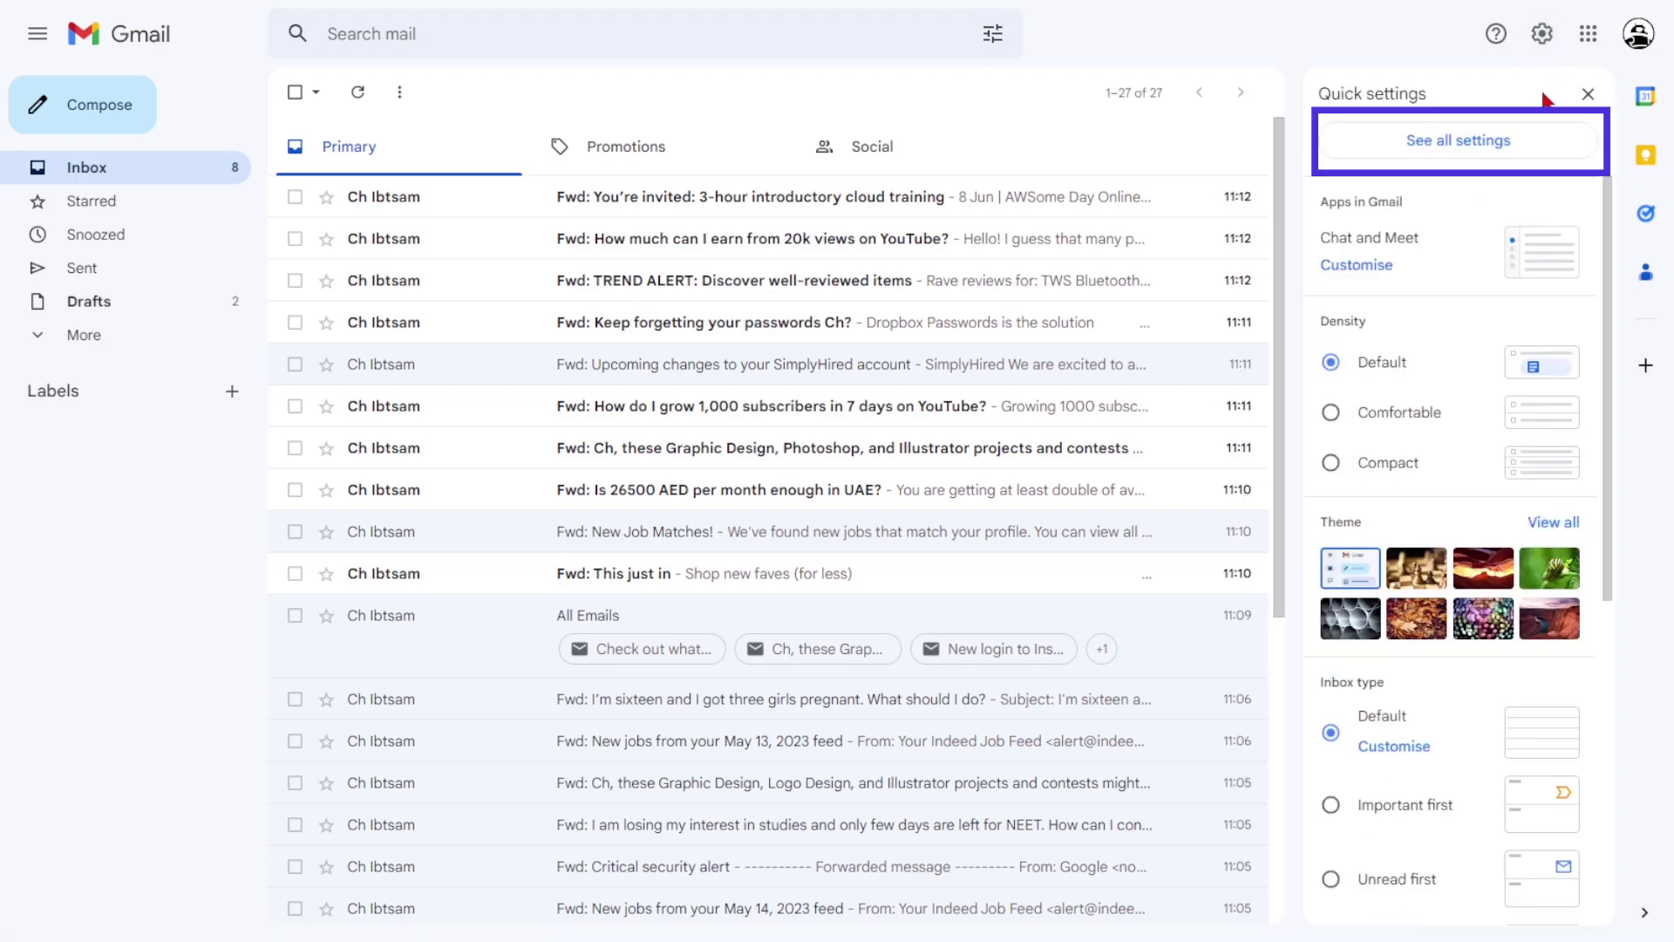
left_click(1547, 158)
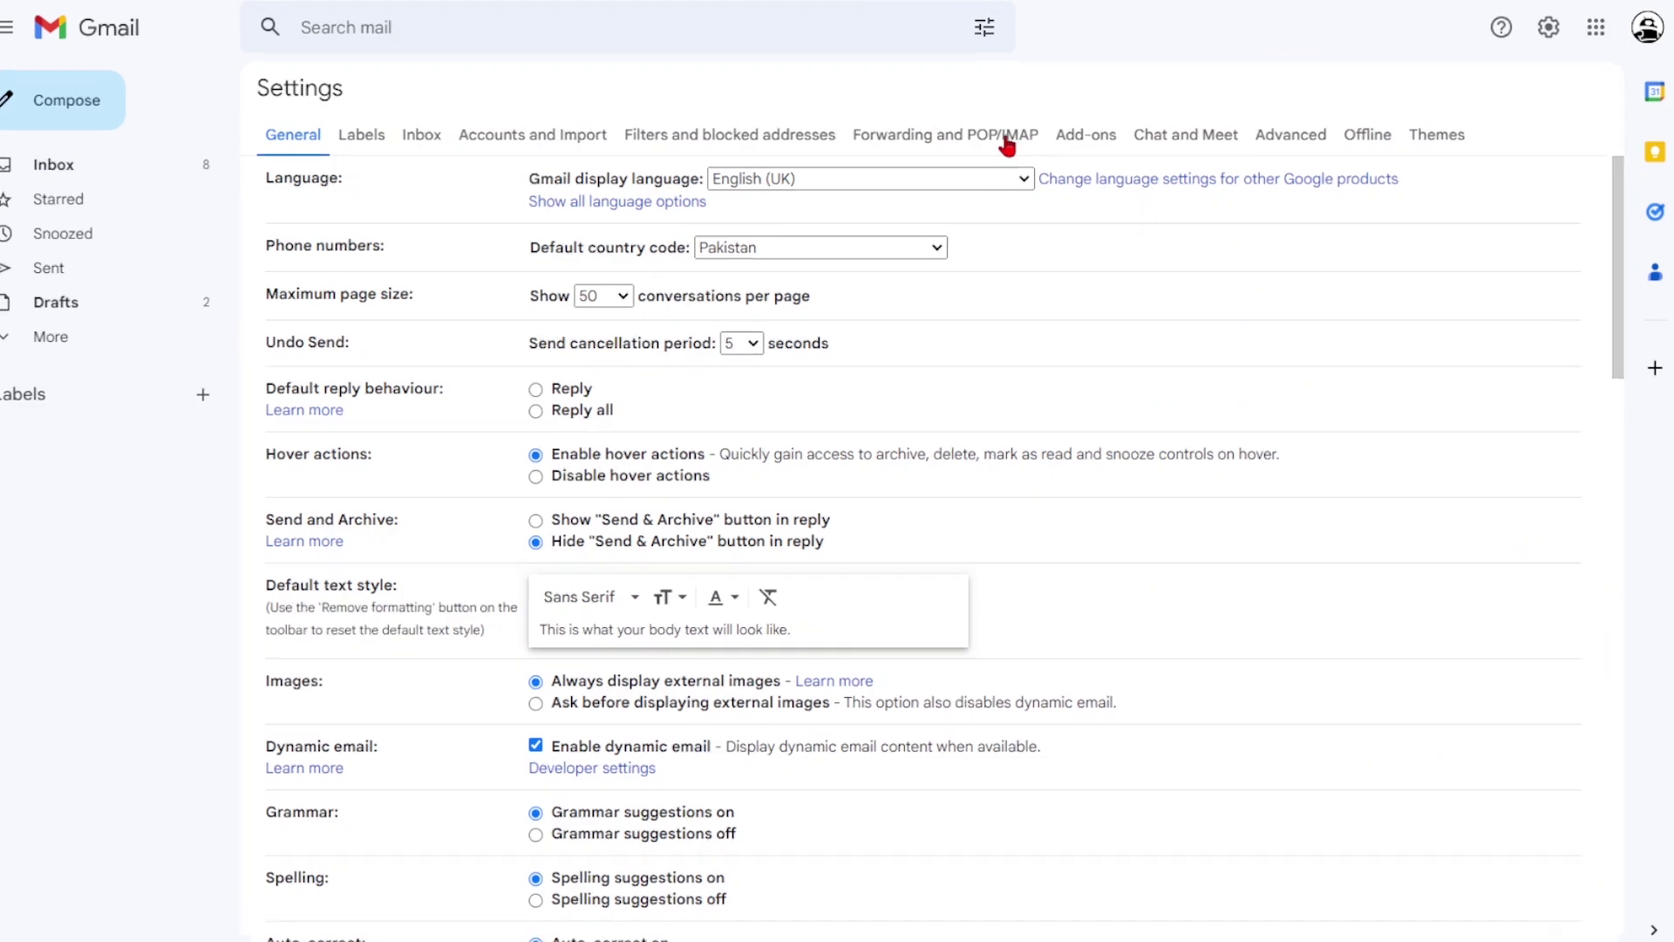
Switch to the Forwarding and POP/IMAP settings tab.
left_click(928, 114)
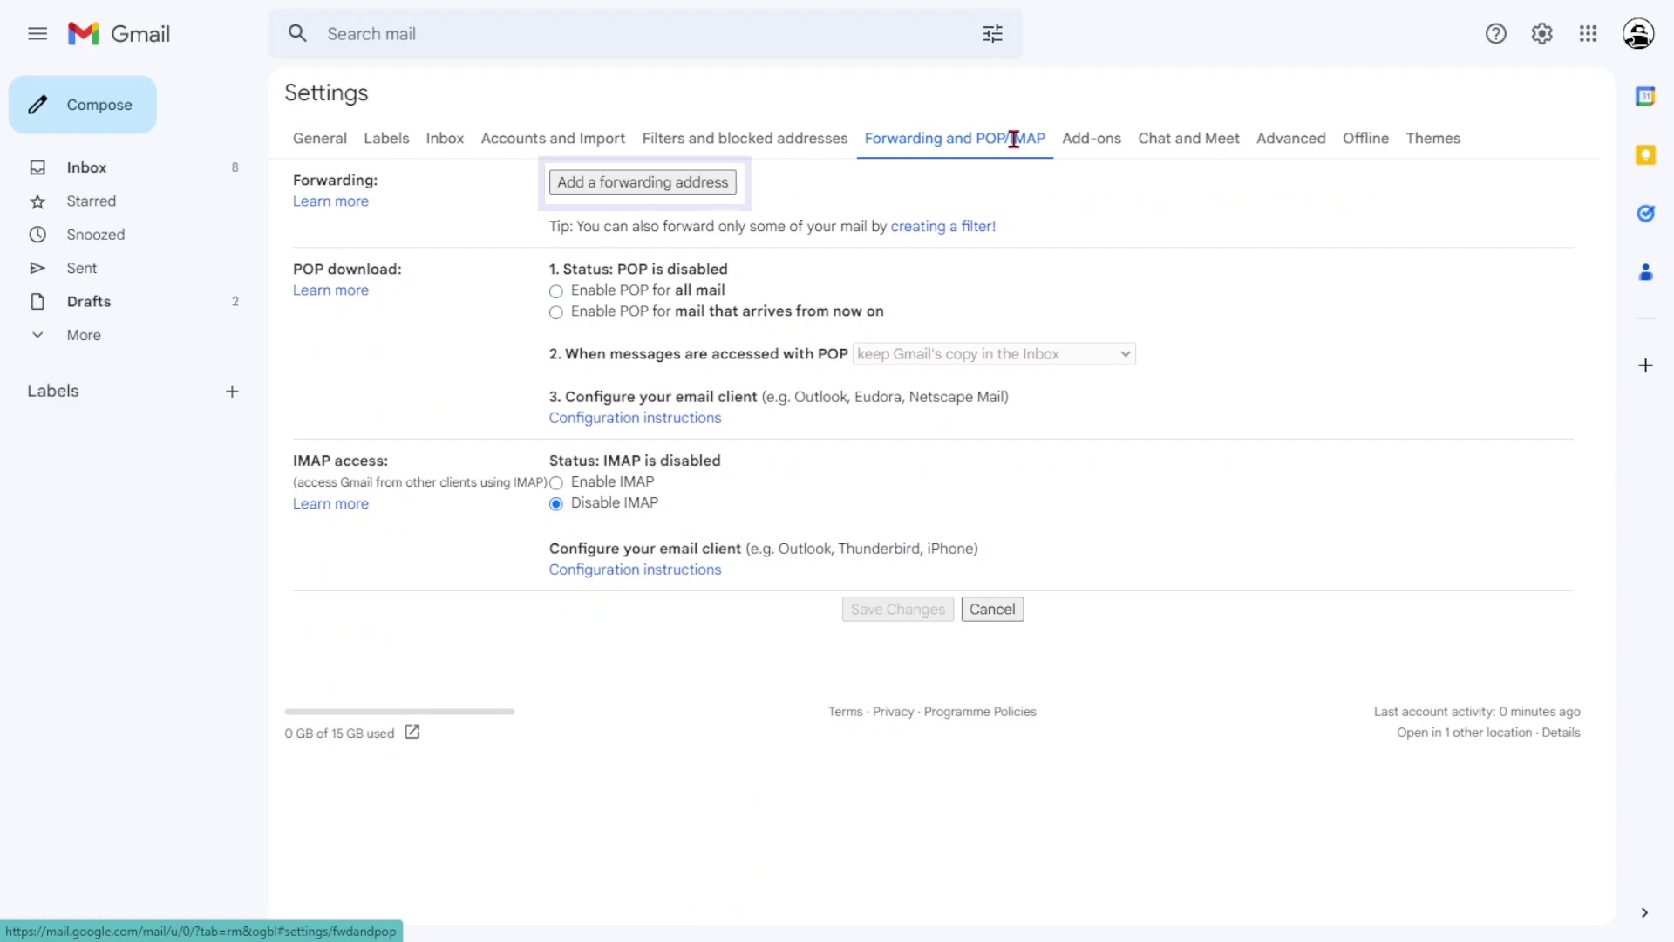
Submit the other account as a forwarding address and acknowledge the confirmation-code notice.
left_click(663, 192)
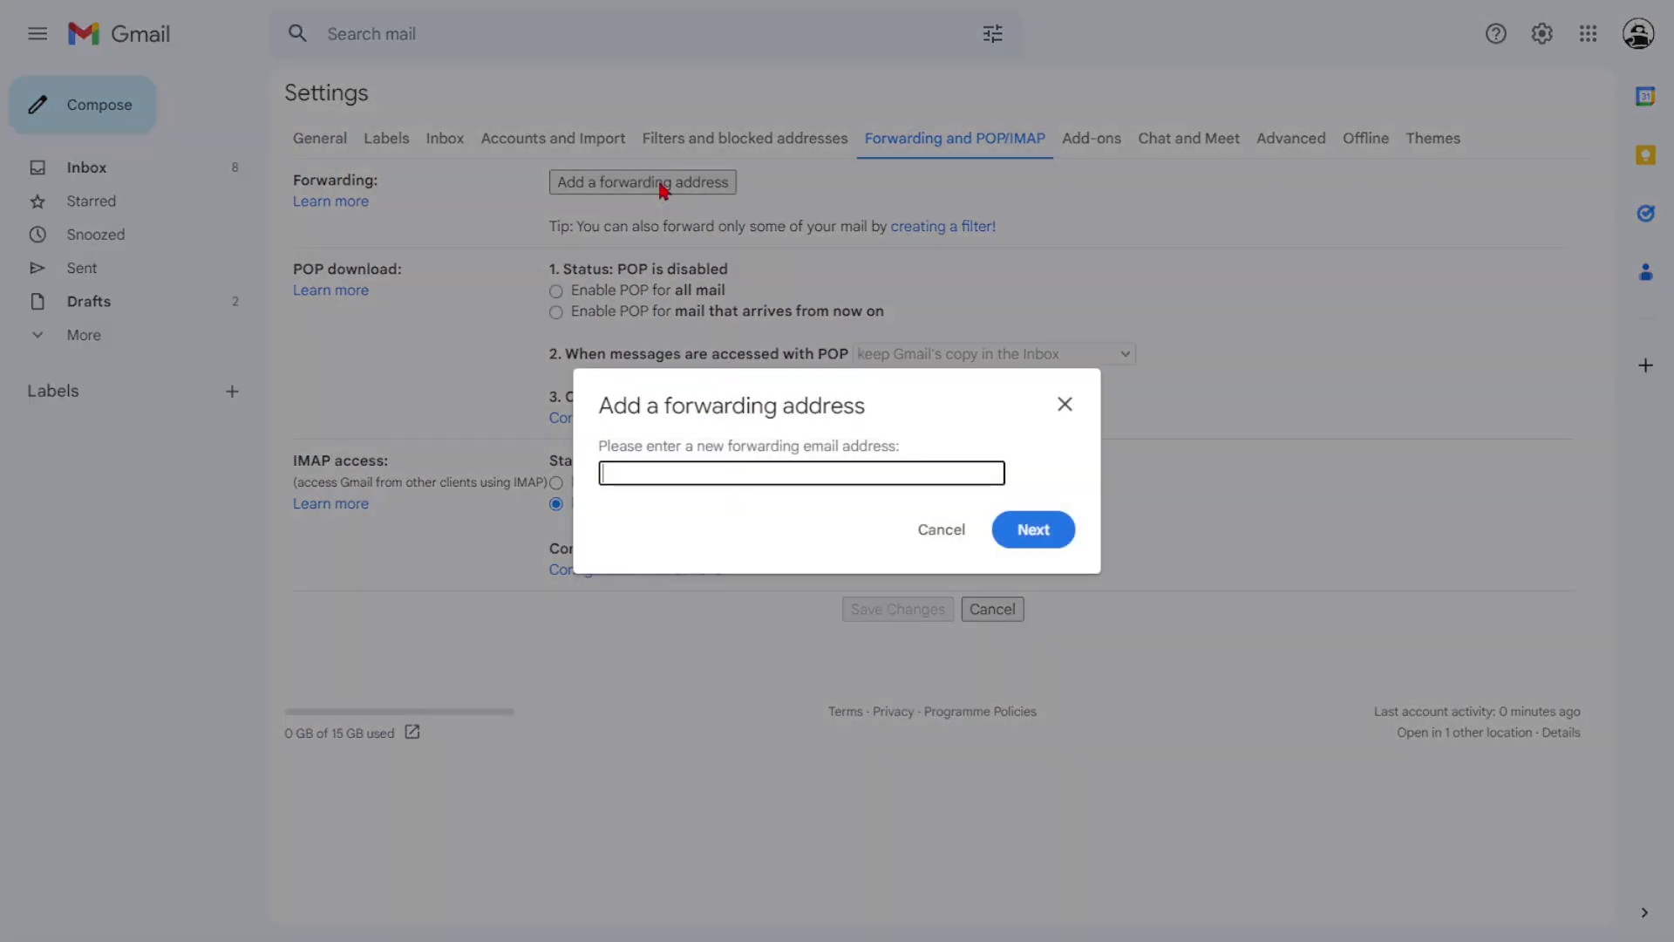
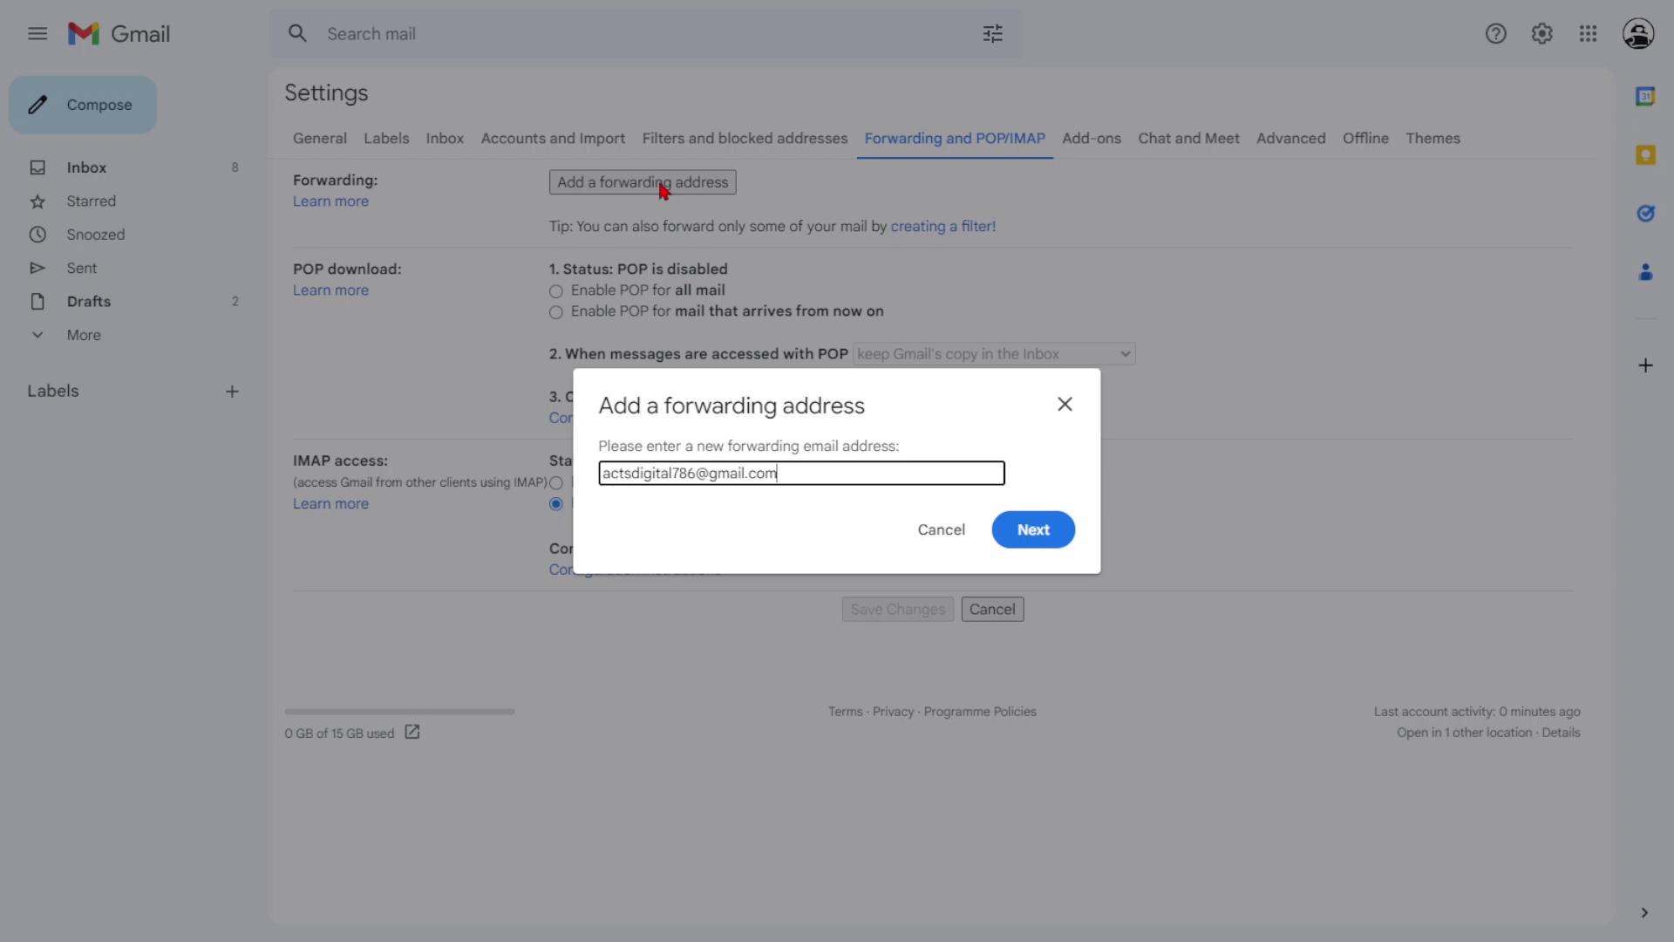
left_click(1052, 530)
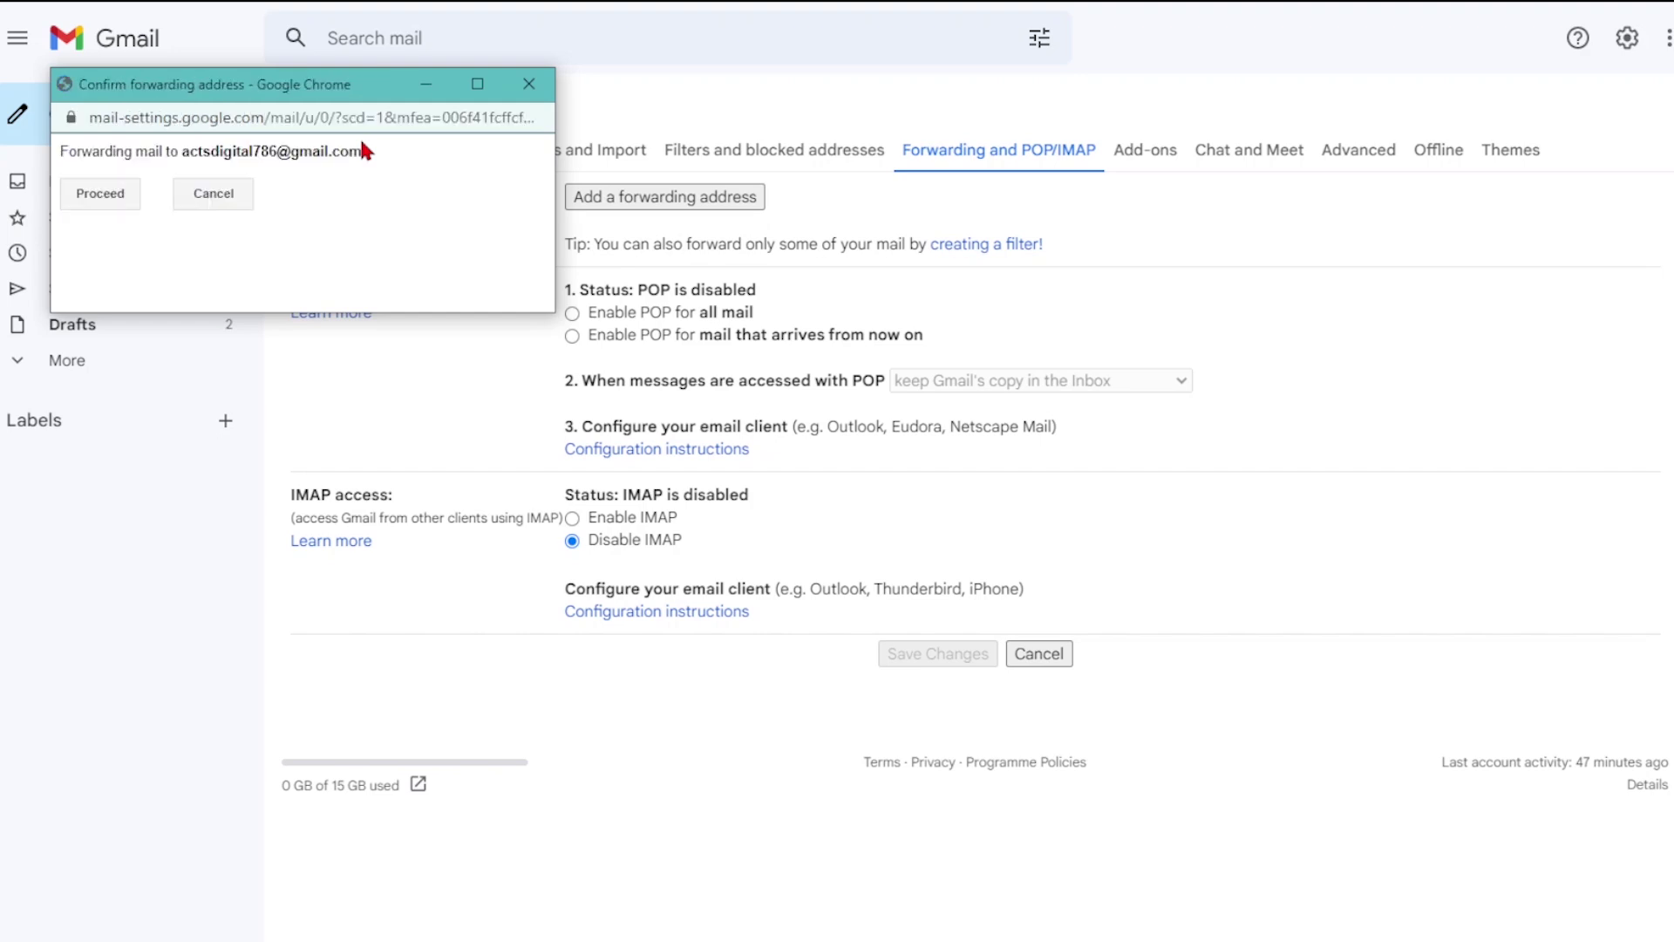
left_click(125, 200)
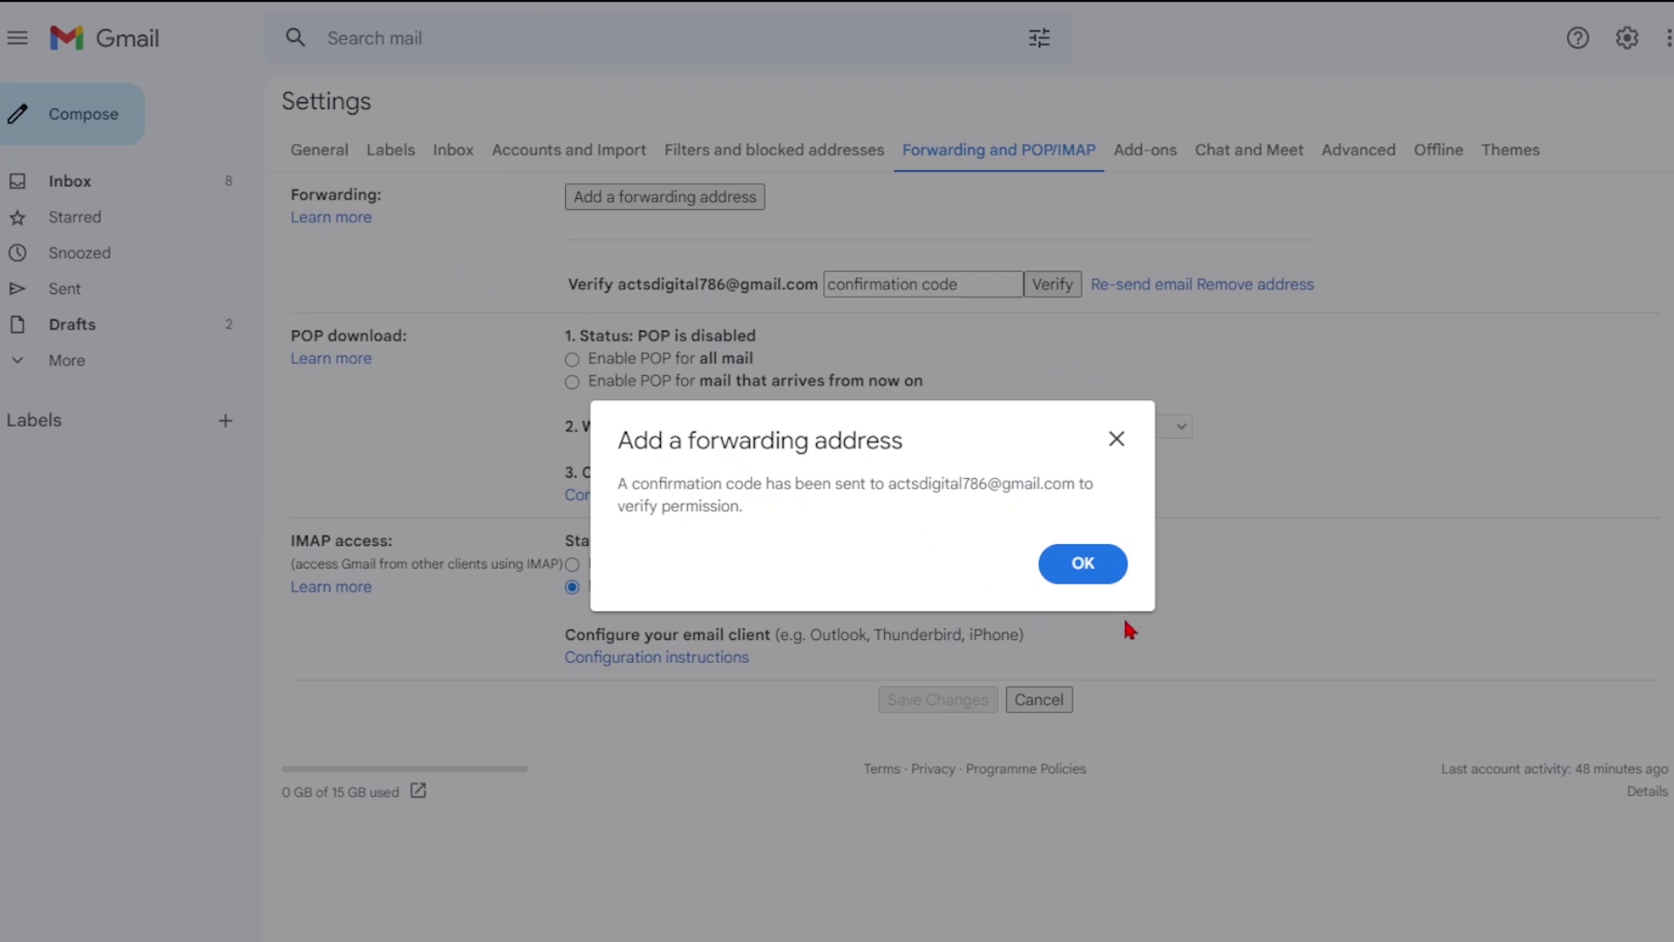
left_click(1084, 564)
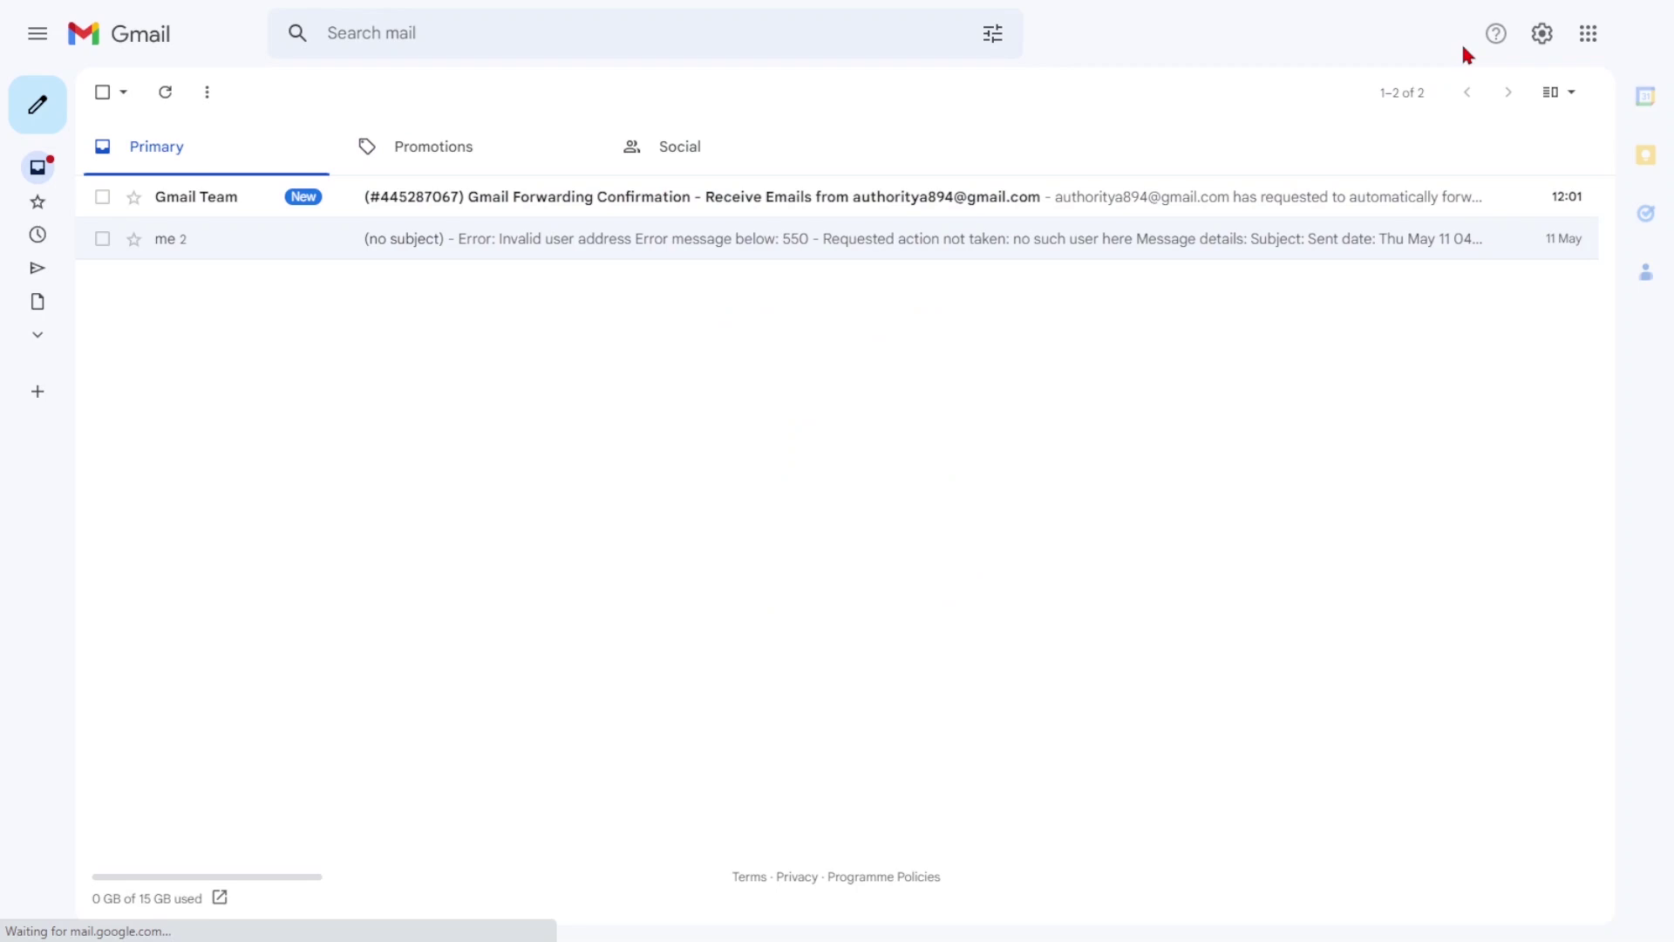
Open the Gmail Forwarding Confirmation email and copy its confirmation code.
left_click(769, 198)
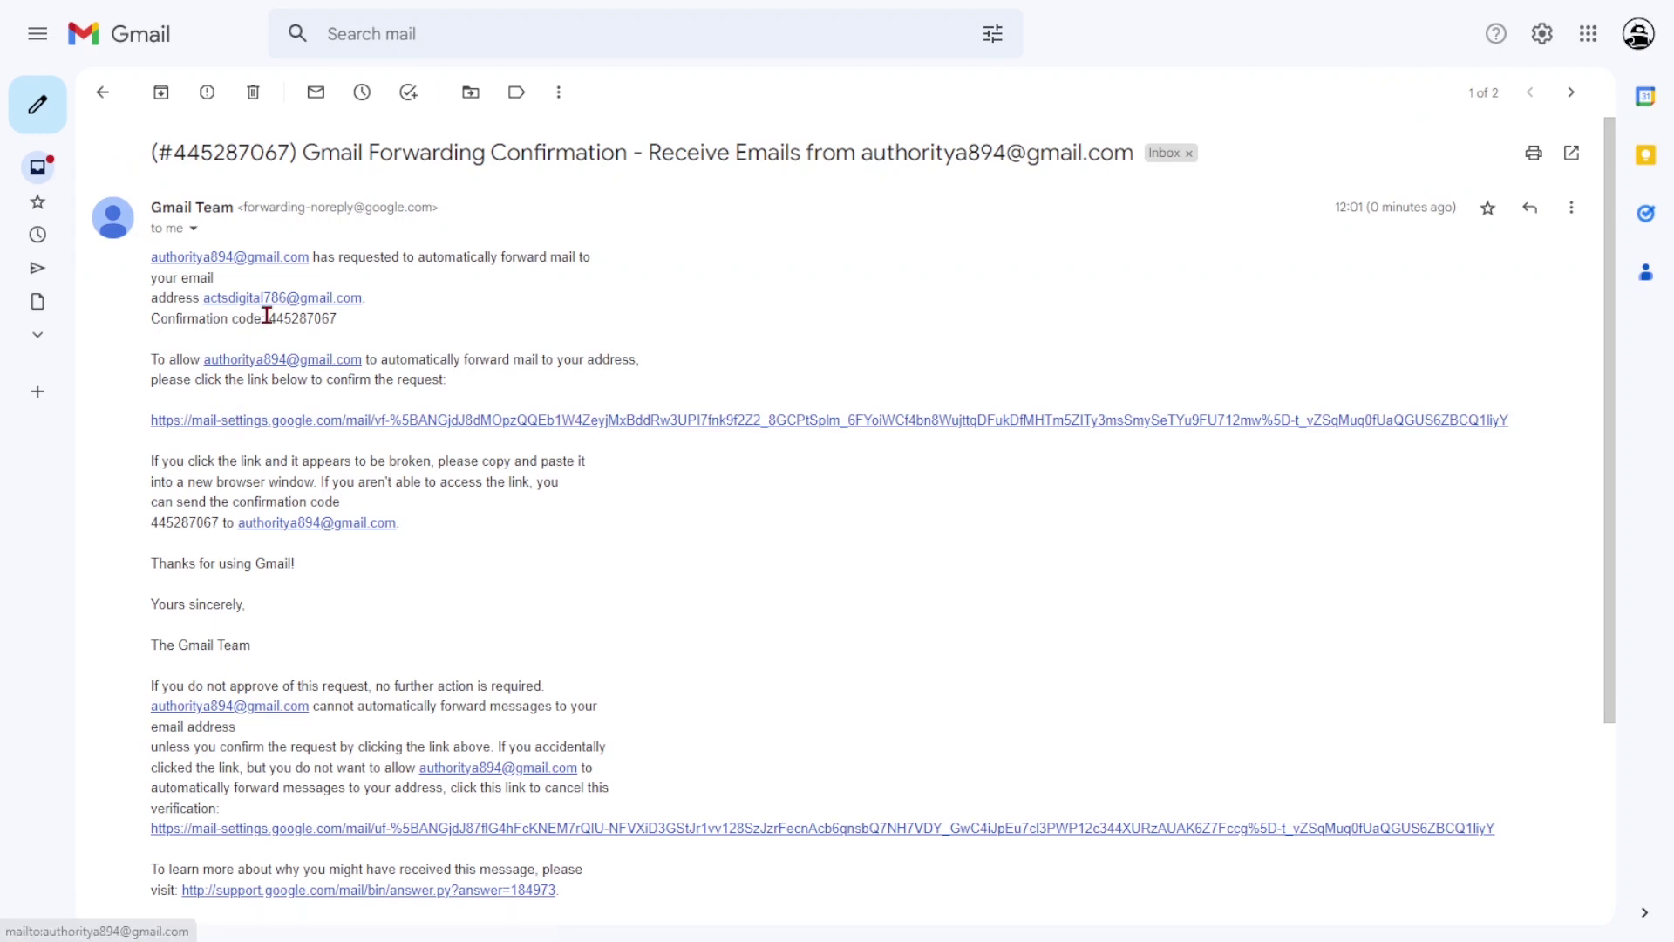
left_click_drag(268, 318, 353, 321)
right_click(325, 322)
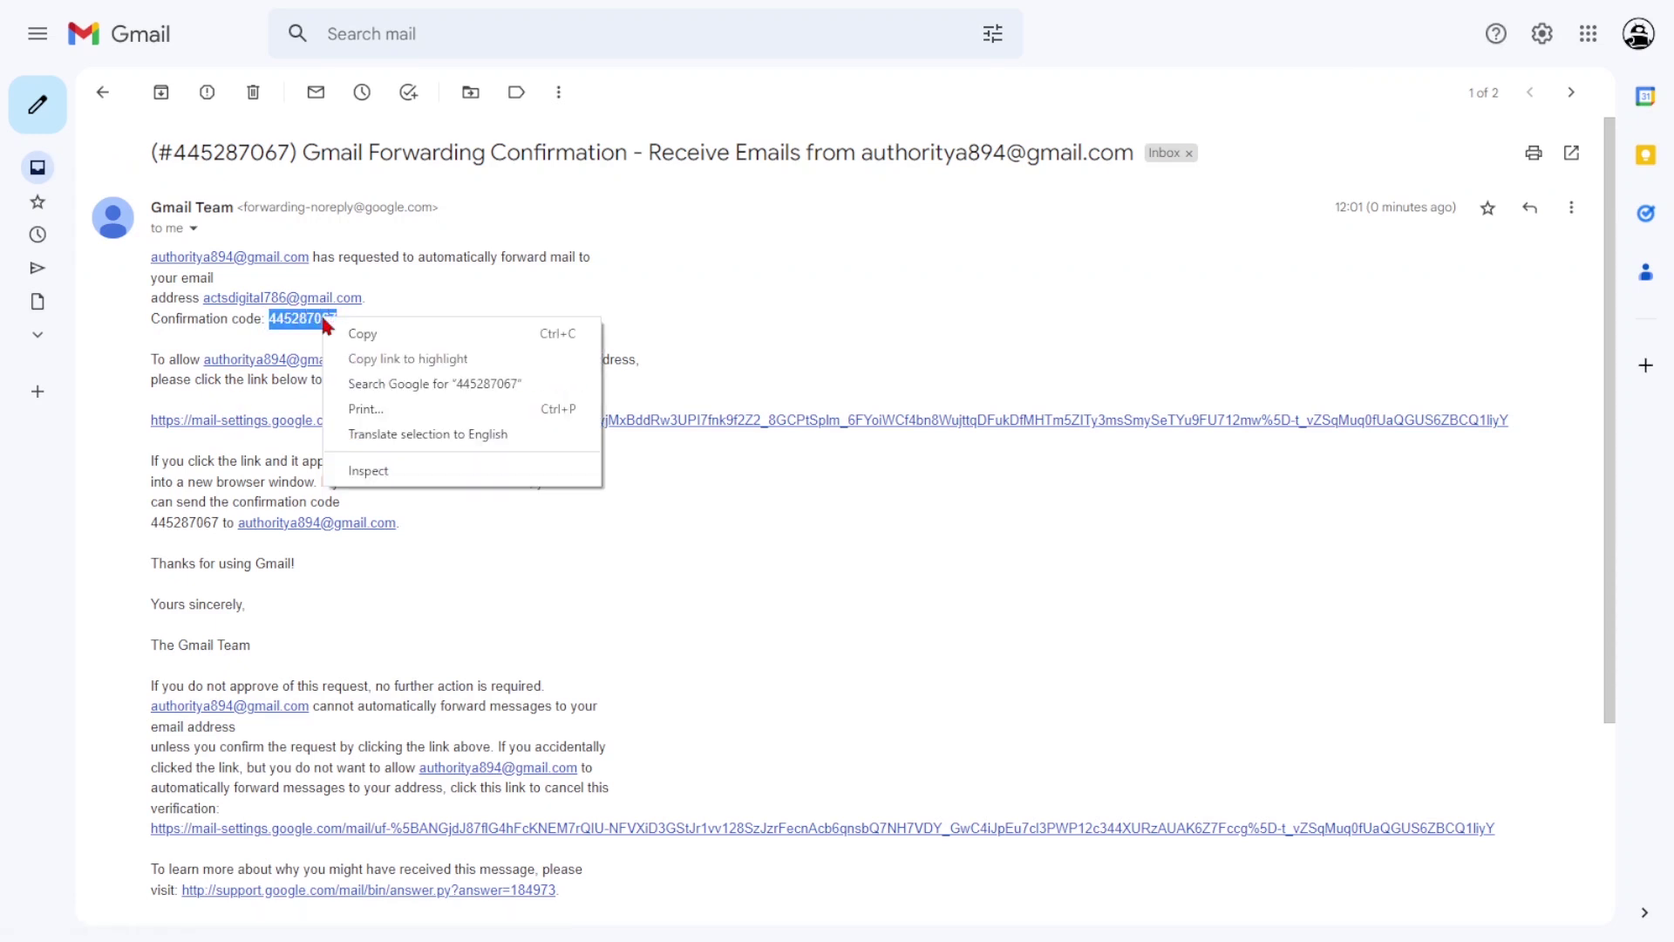
left_click(353, 337)
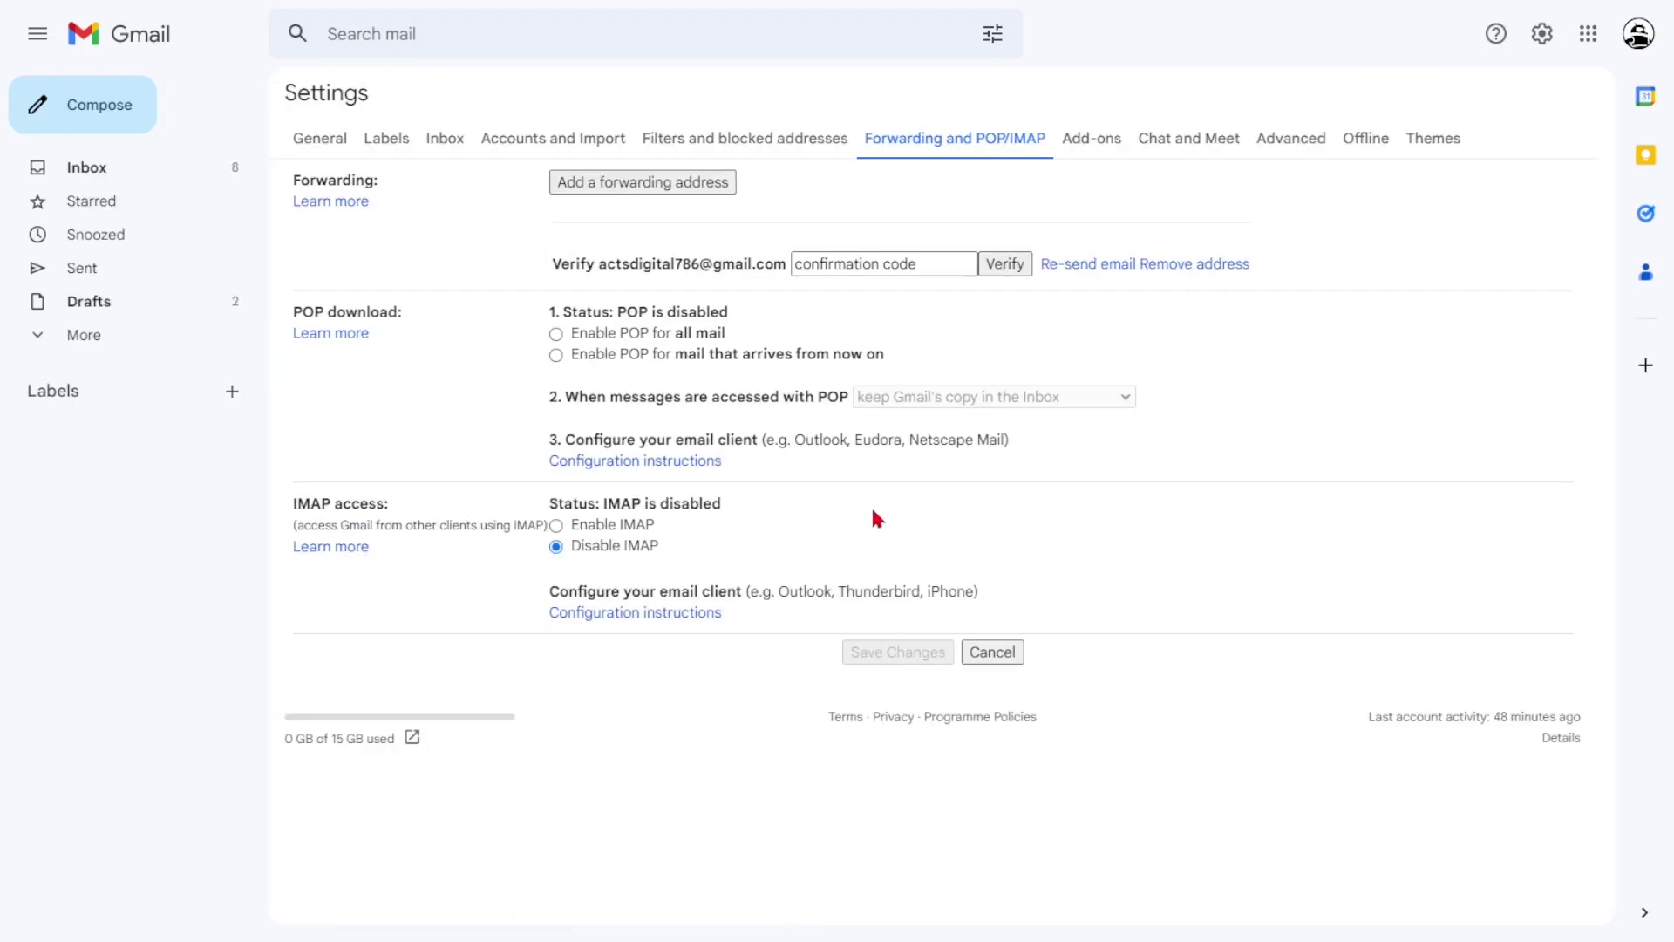
Paste the copied code into the verification field and verify the forwarding address.
left_click(940, 268)
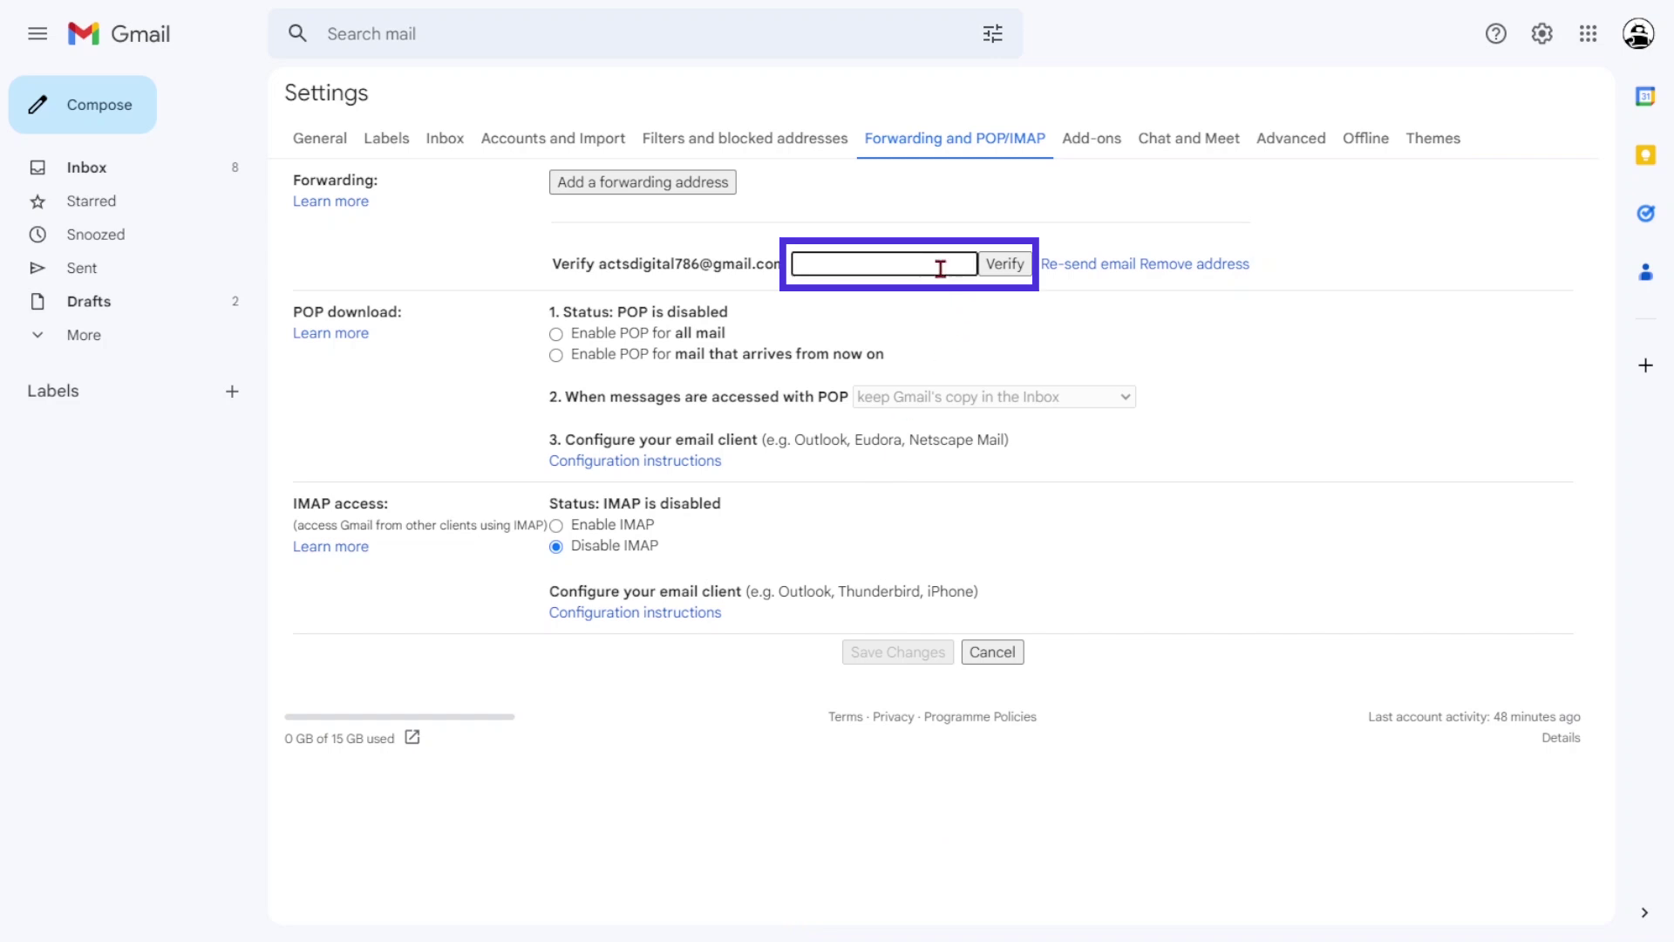
key("ctrl+v")
left_click(998, 271)
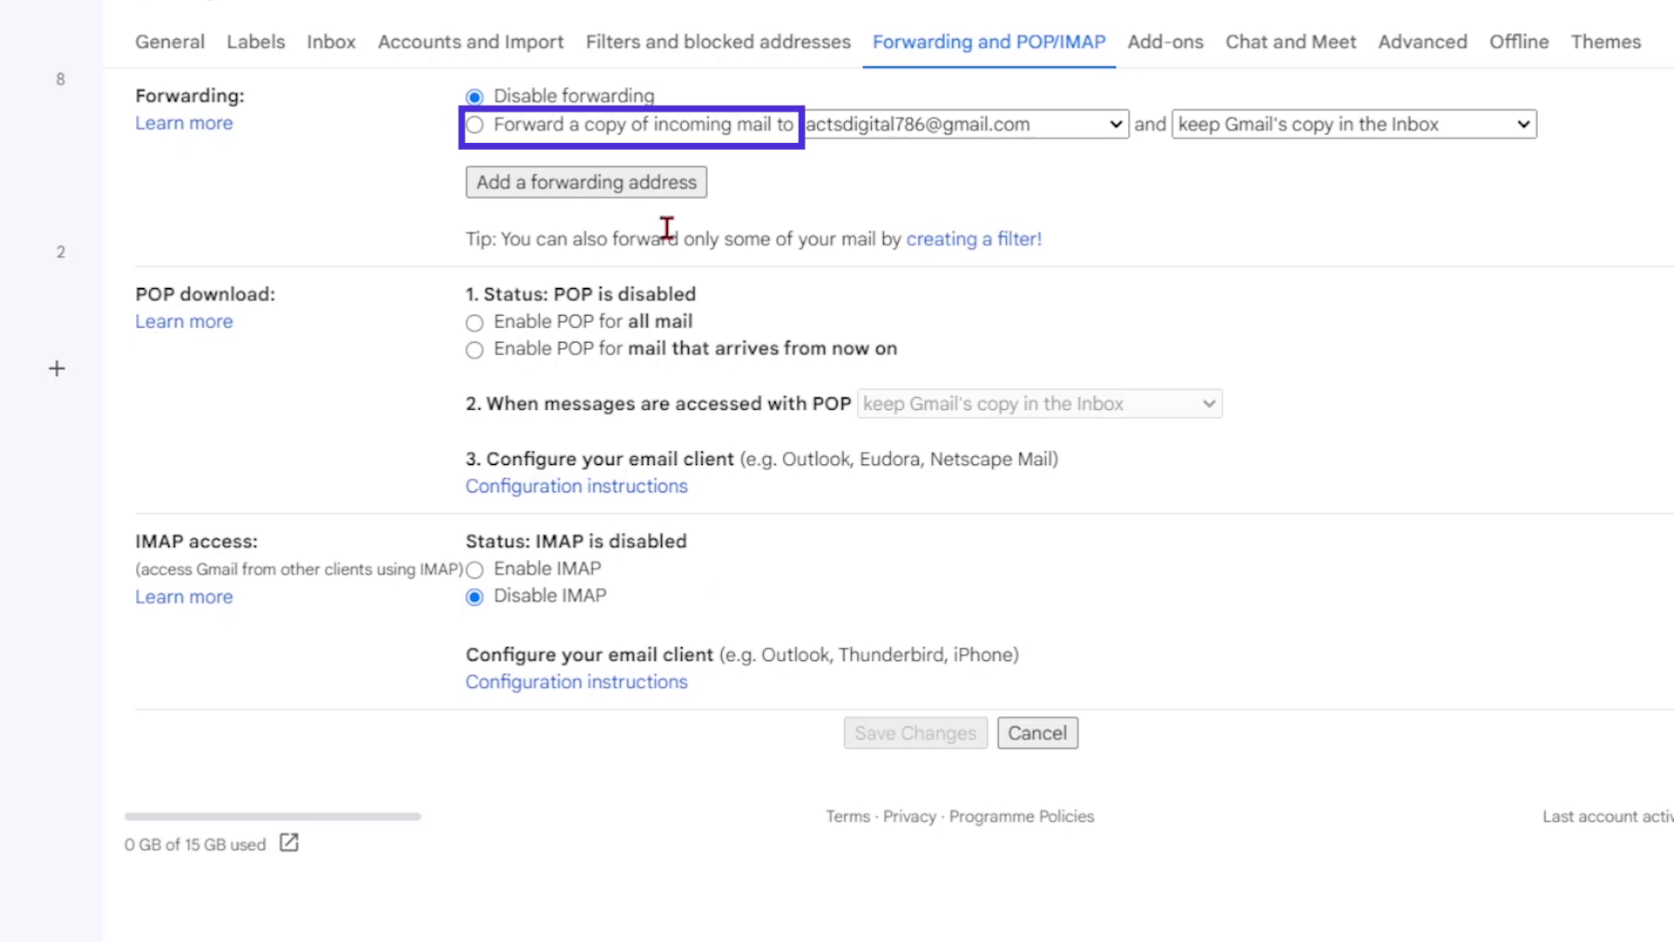
Turn on forwarding of incoming mail with Gmail's own copy deleted, and save.
left_click(475, 124)
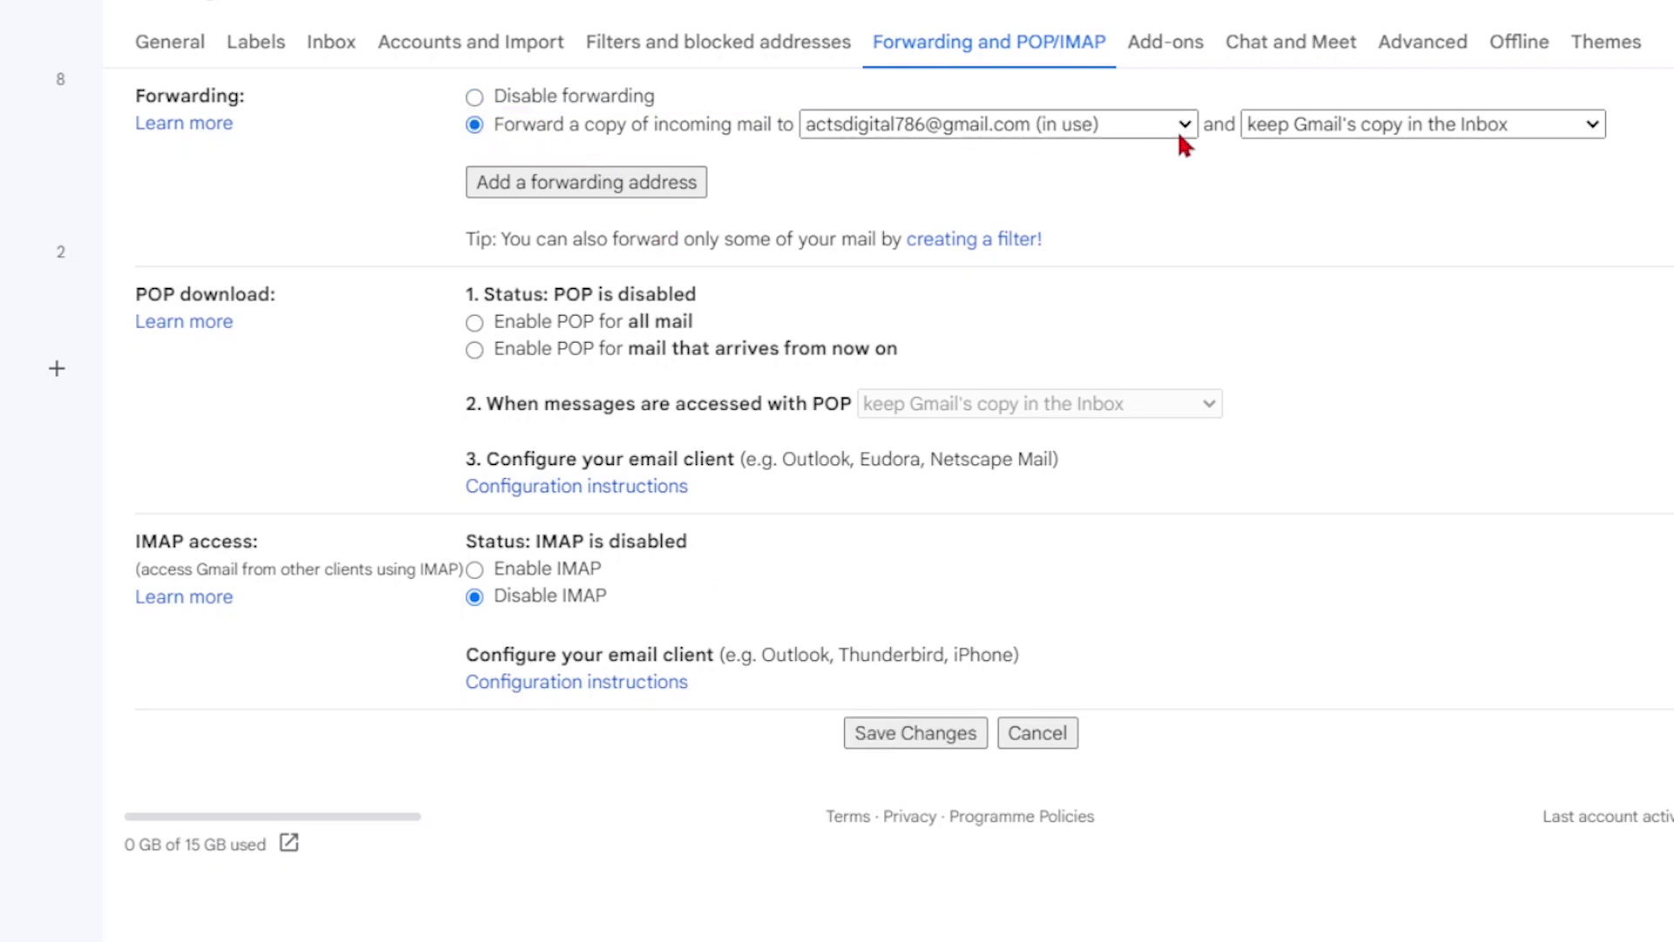
left_click(1332, 141)
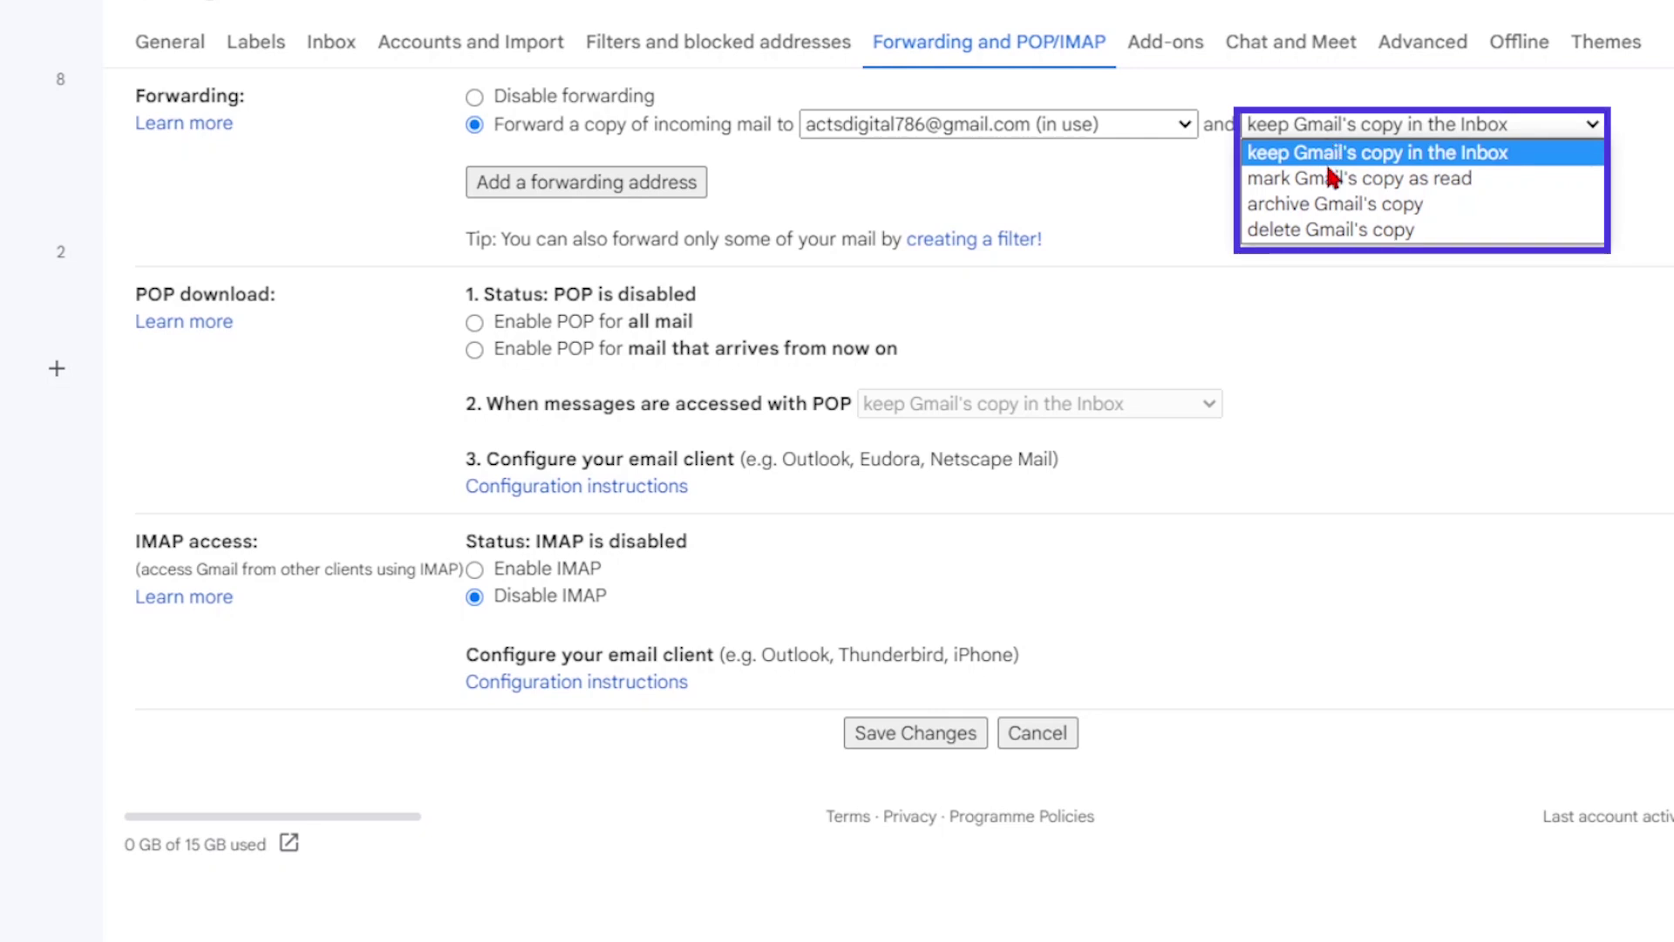
left_click(1331, 229)
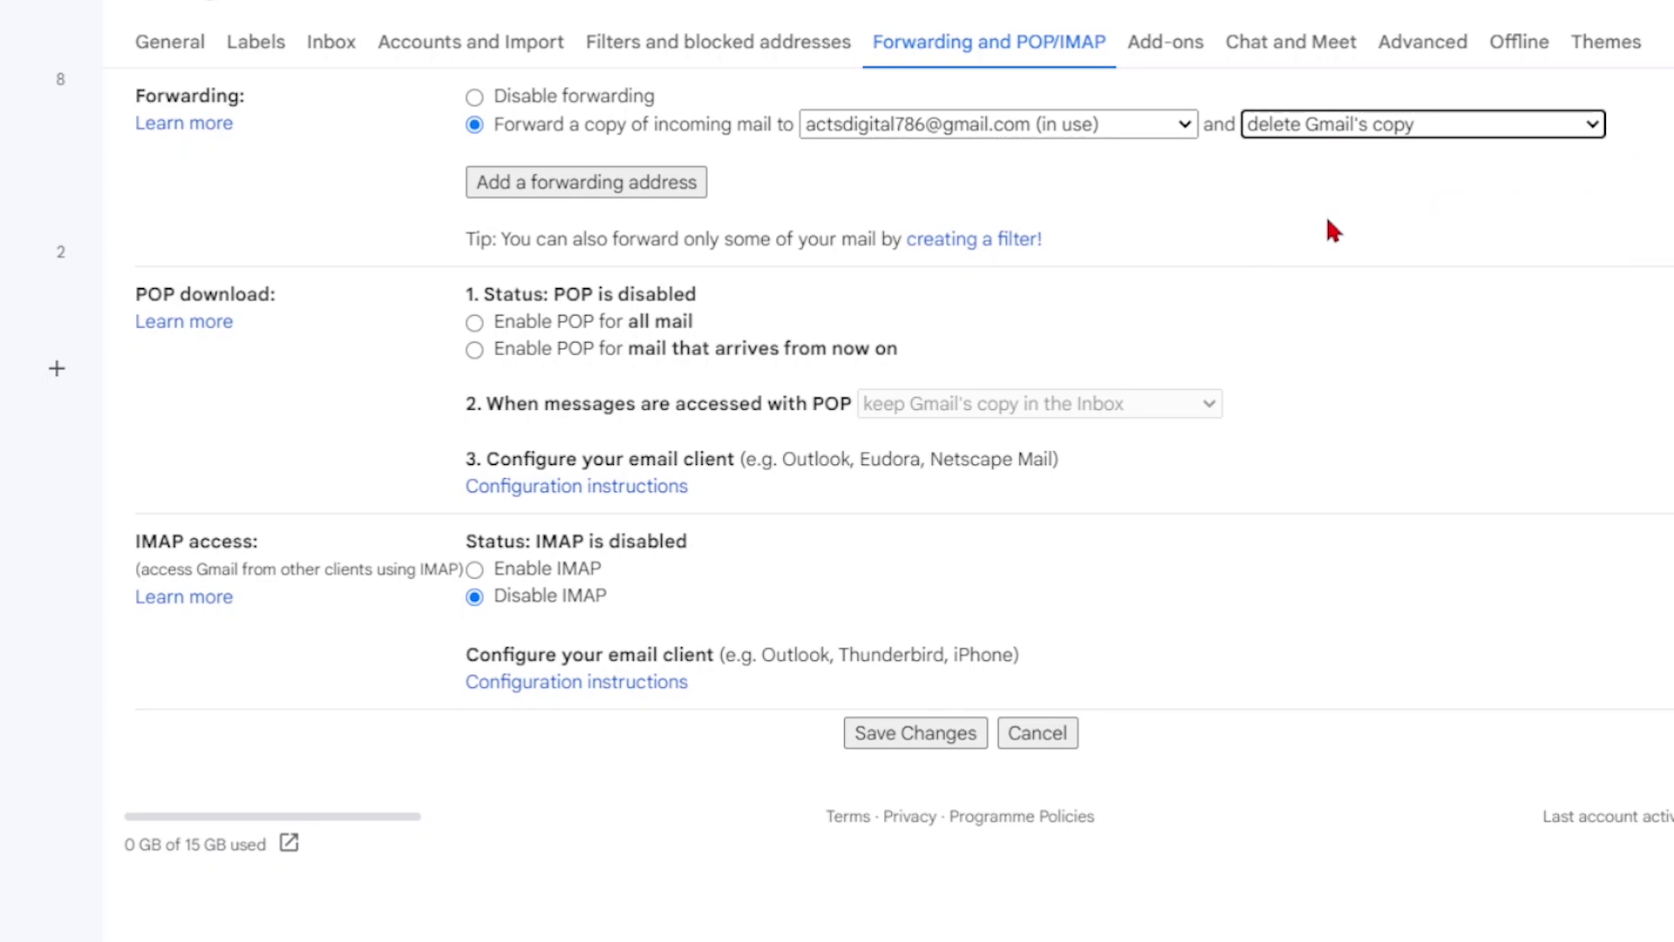
Save the forwarding settings.
left_click(951, 736)
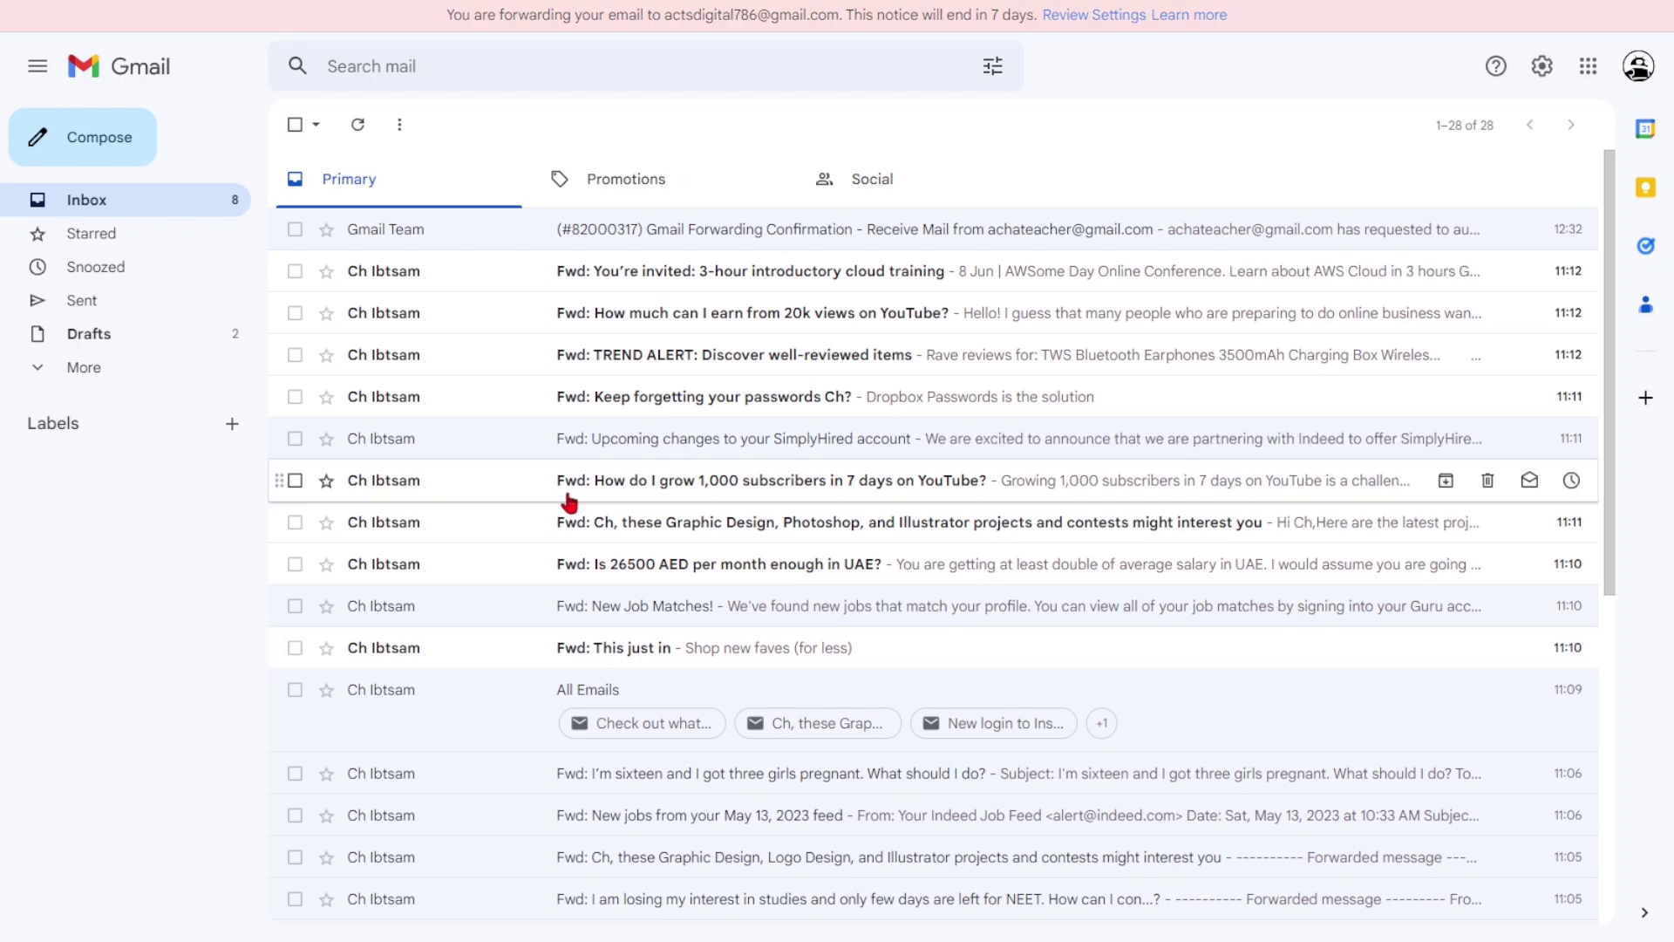
Start a filter for mail whose sender is the forwarding address.
left_click(979, 80)
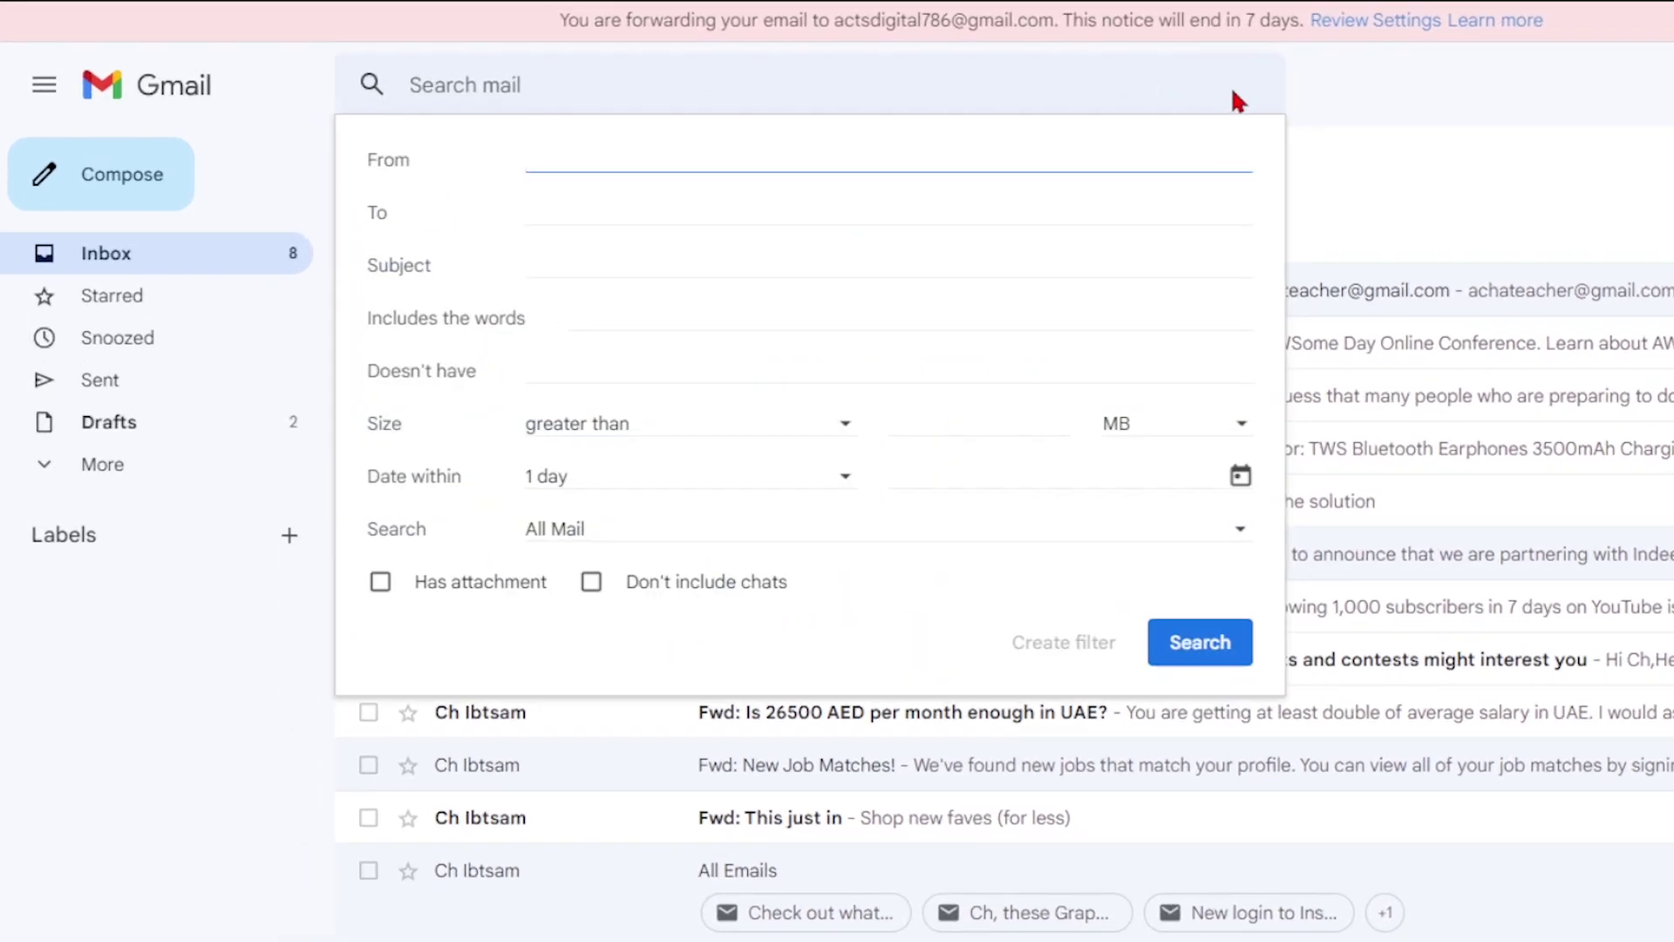
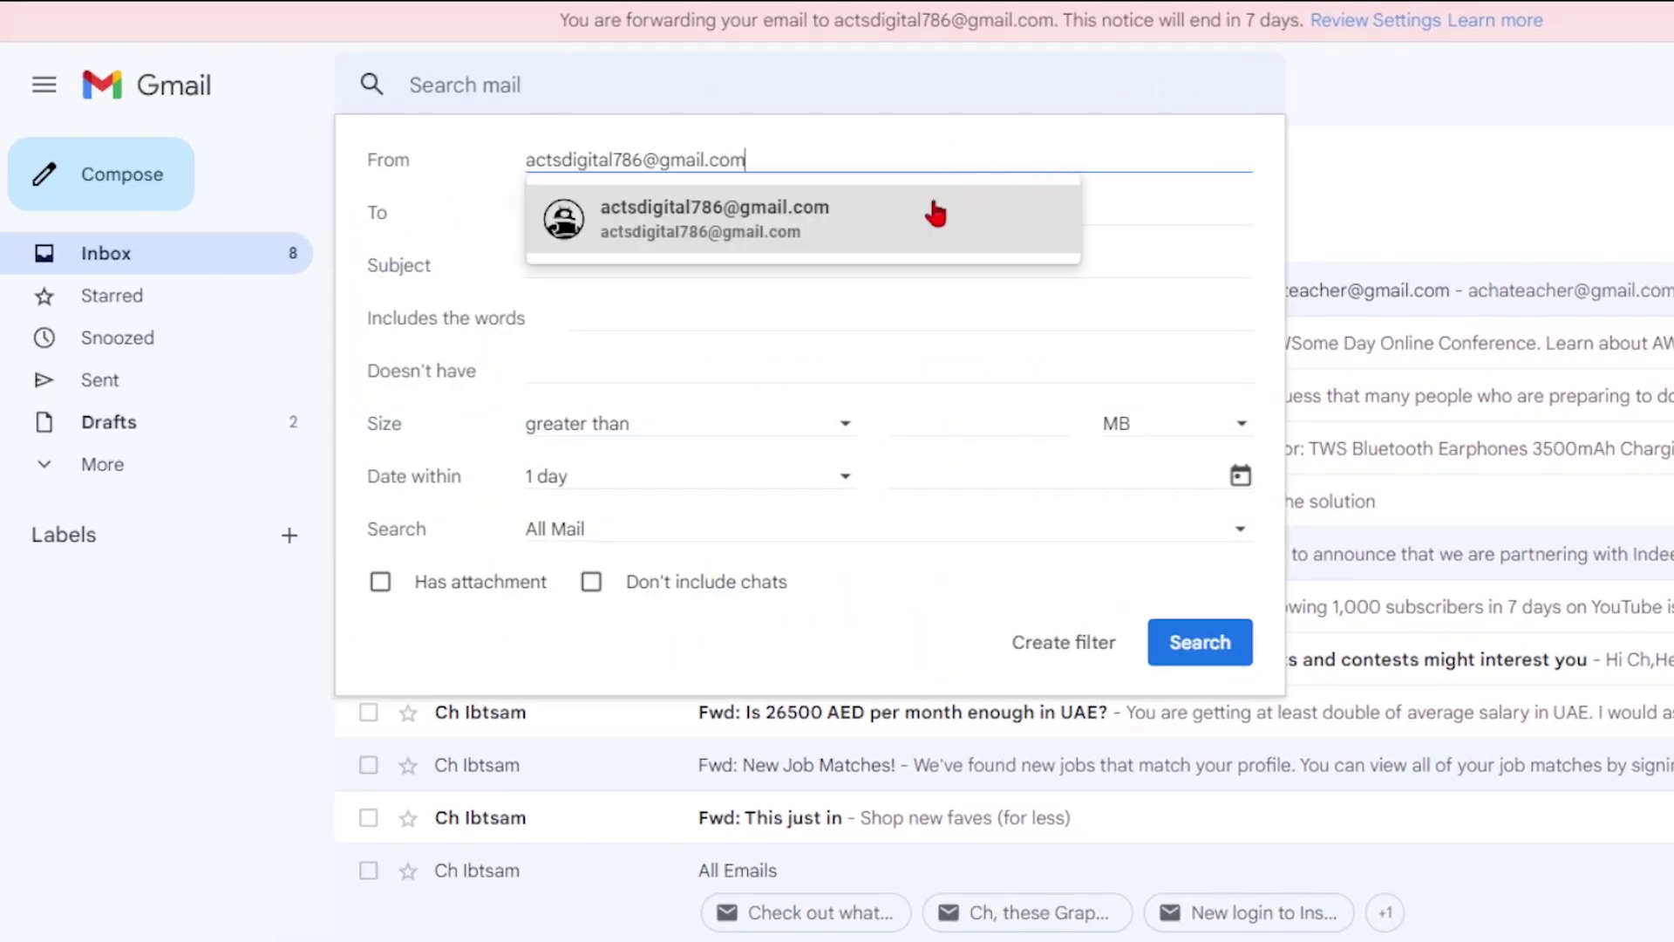
left_click(934, 213)
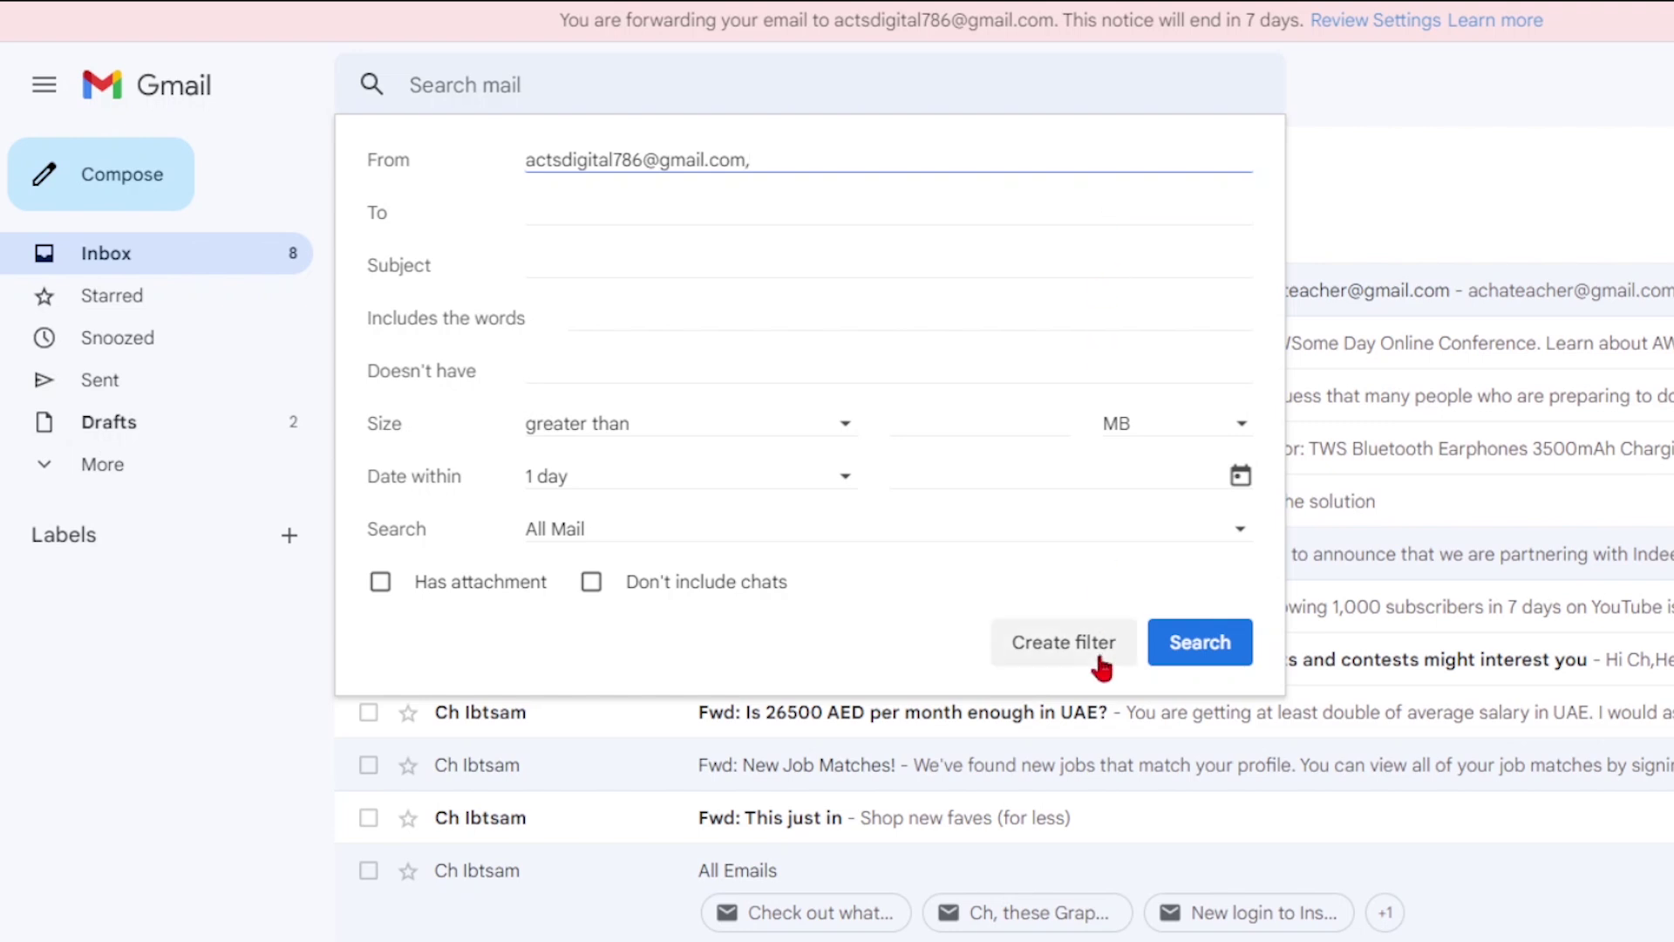
left_click(1057, 644)
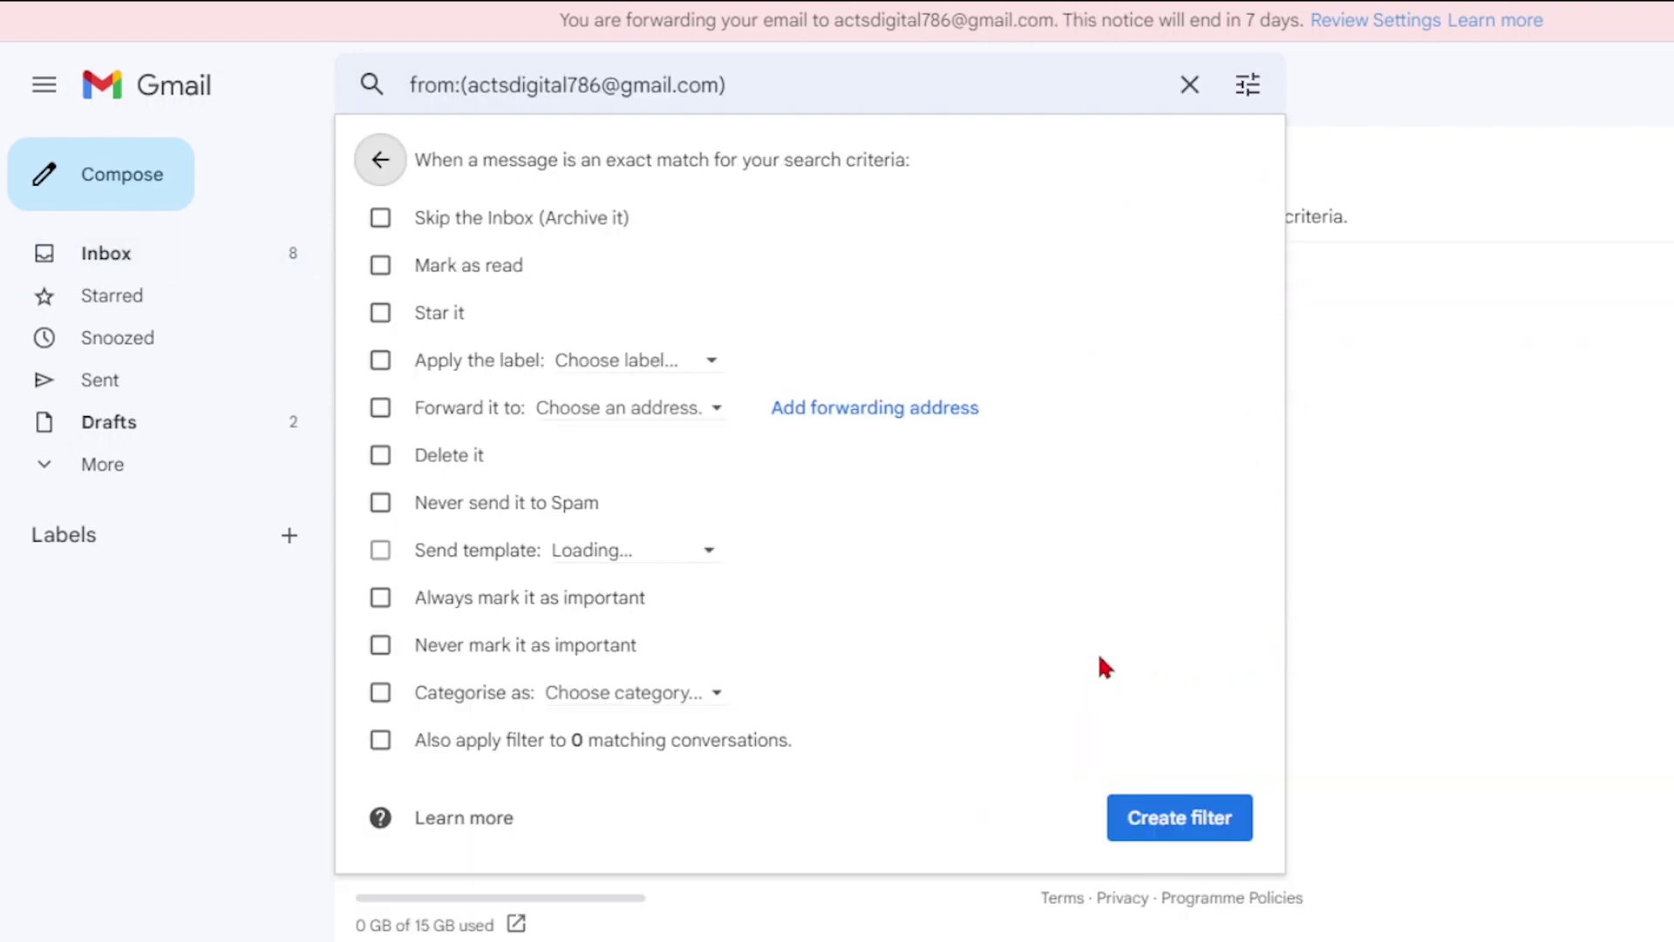
Make the filter forward matching messages to the verified address and create it.
left_click(648, 410)
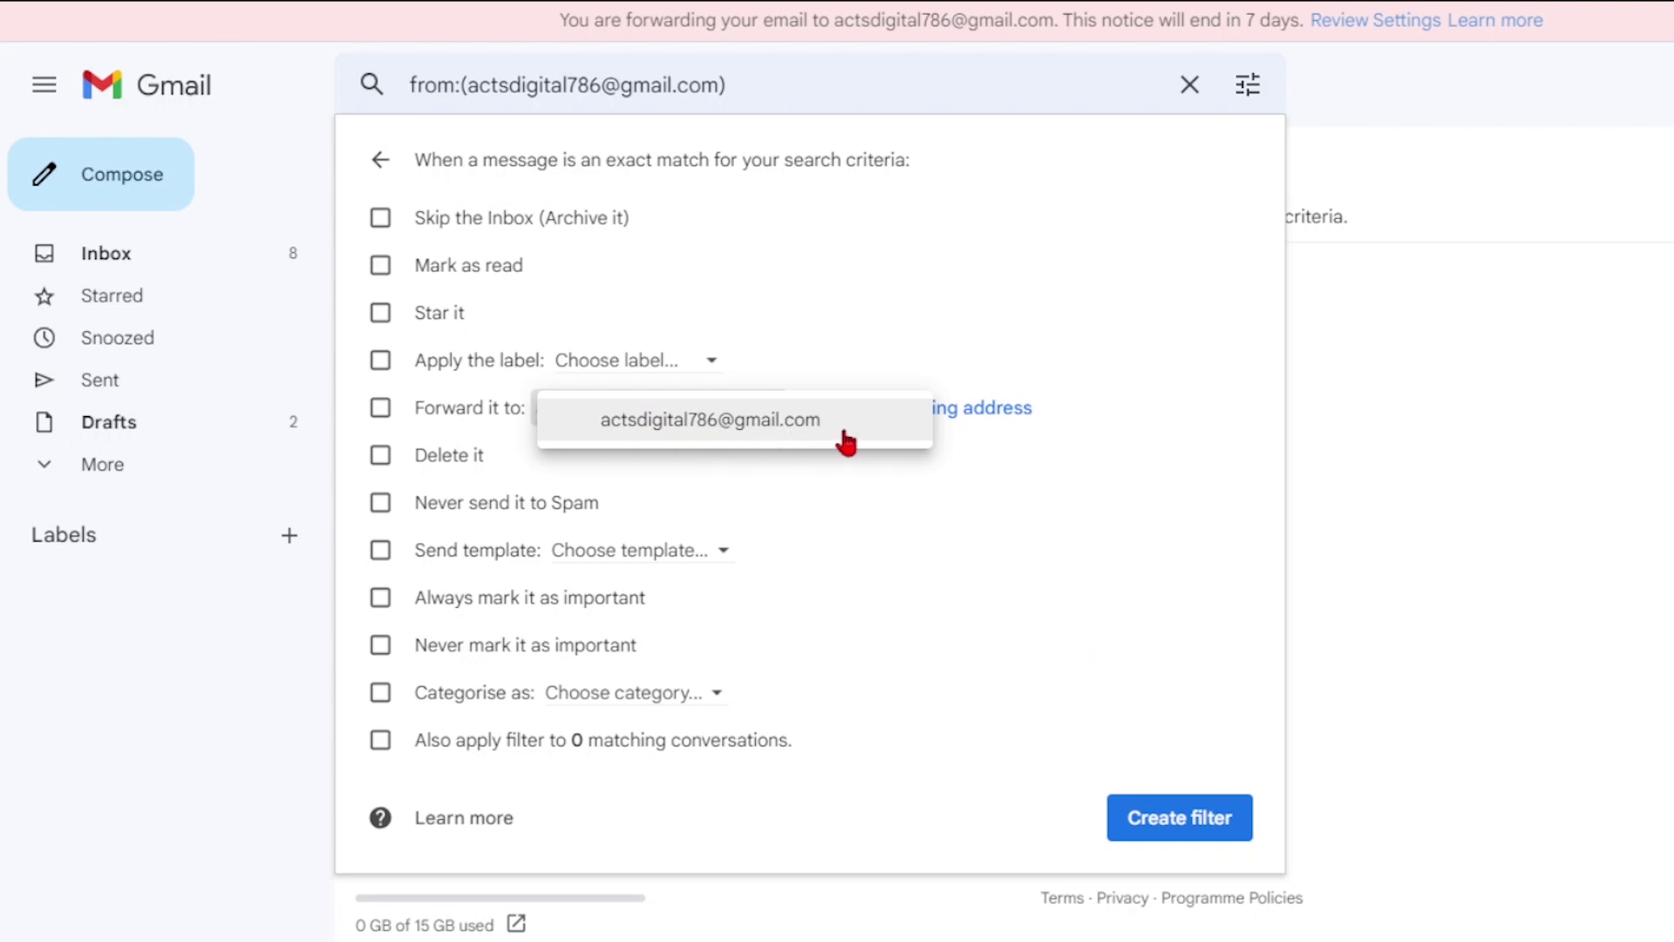
left_click(845, 442)
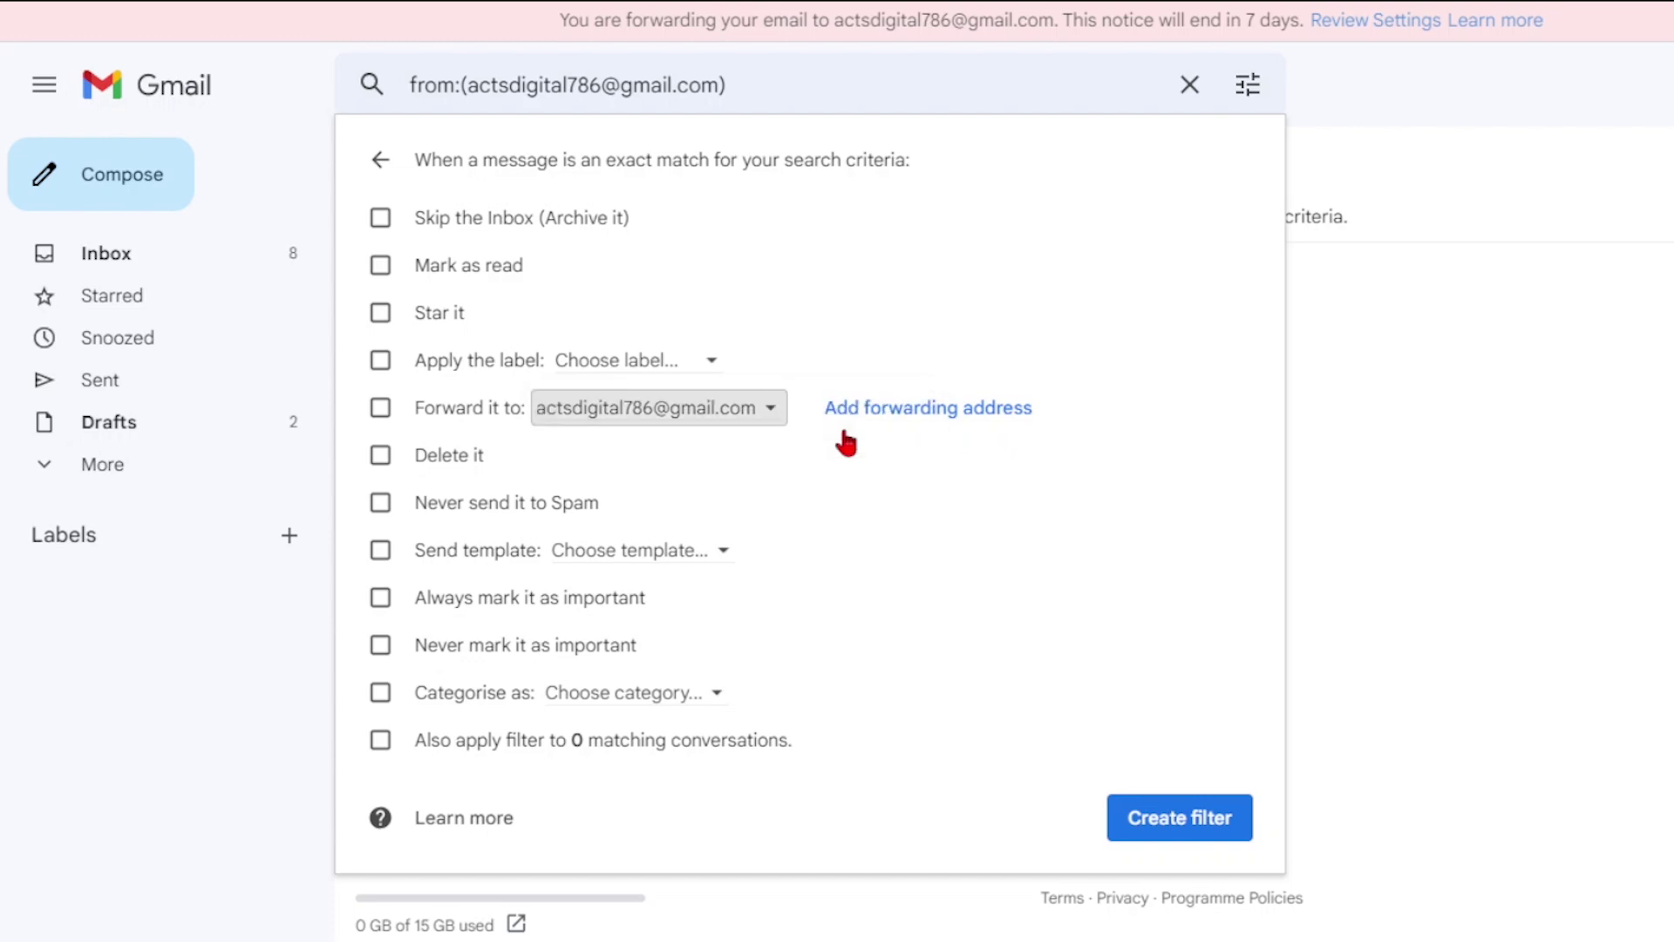
left_click(419, 412)
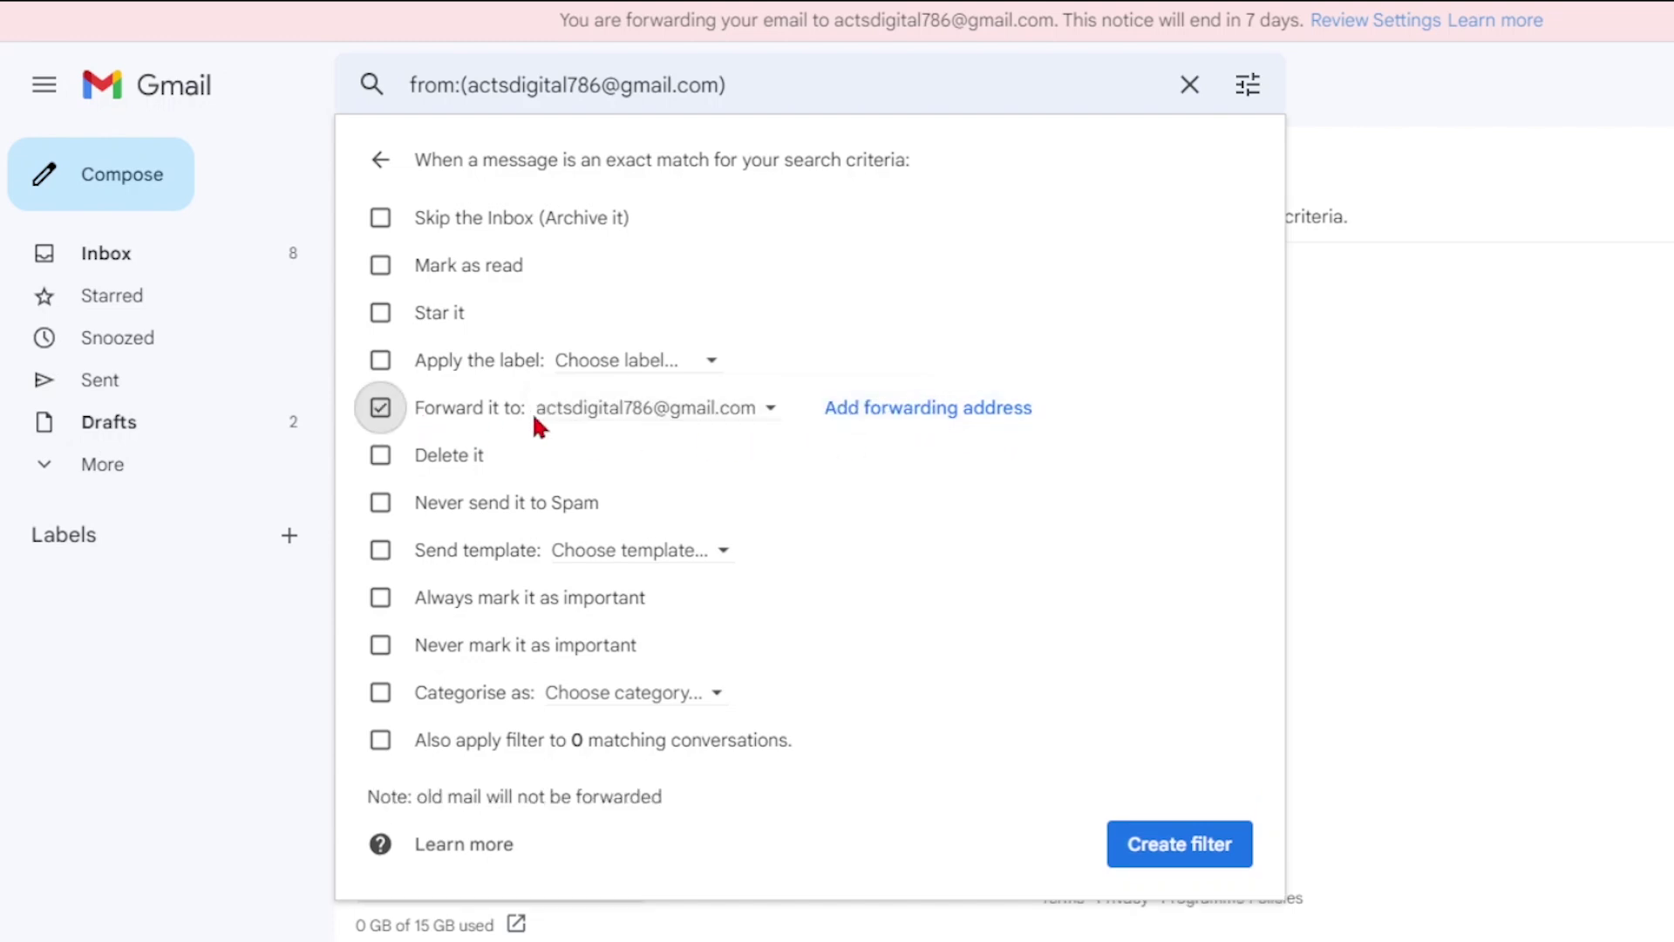
left_click(1160, 861)
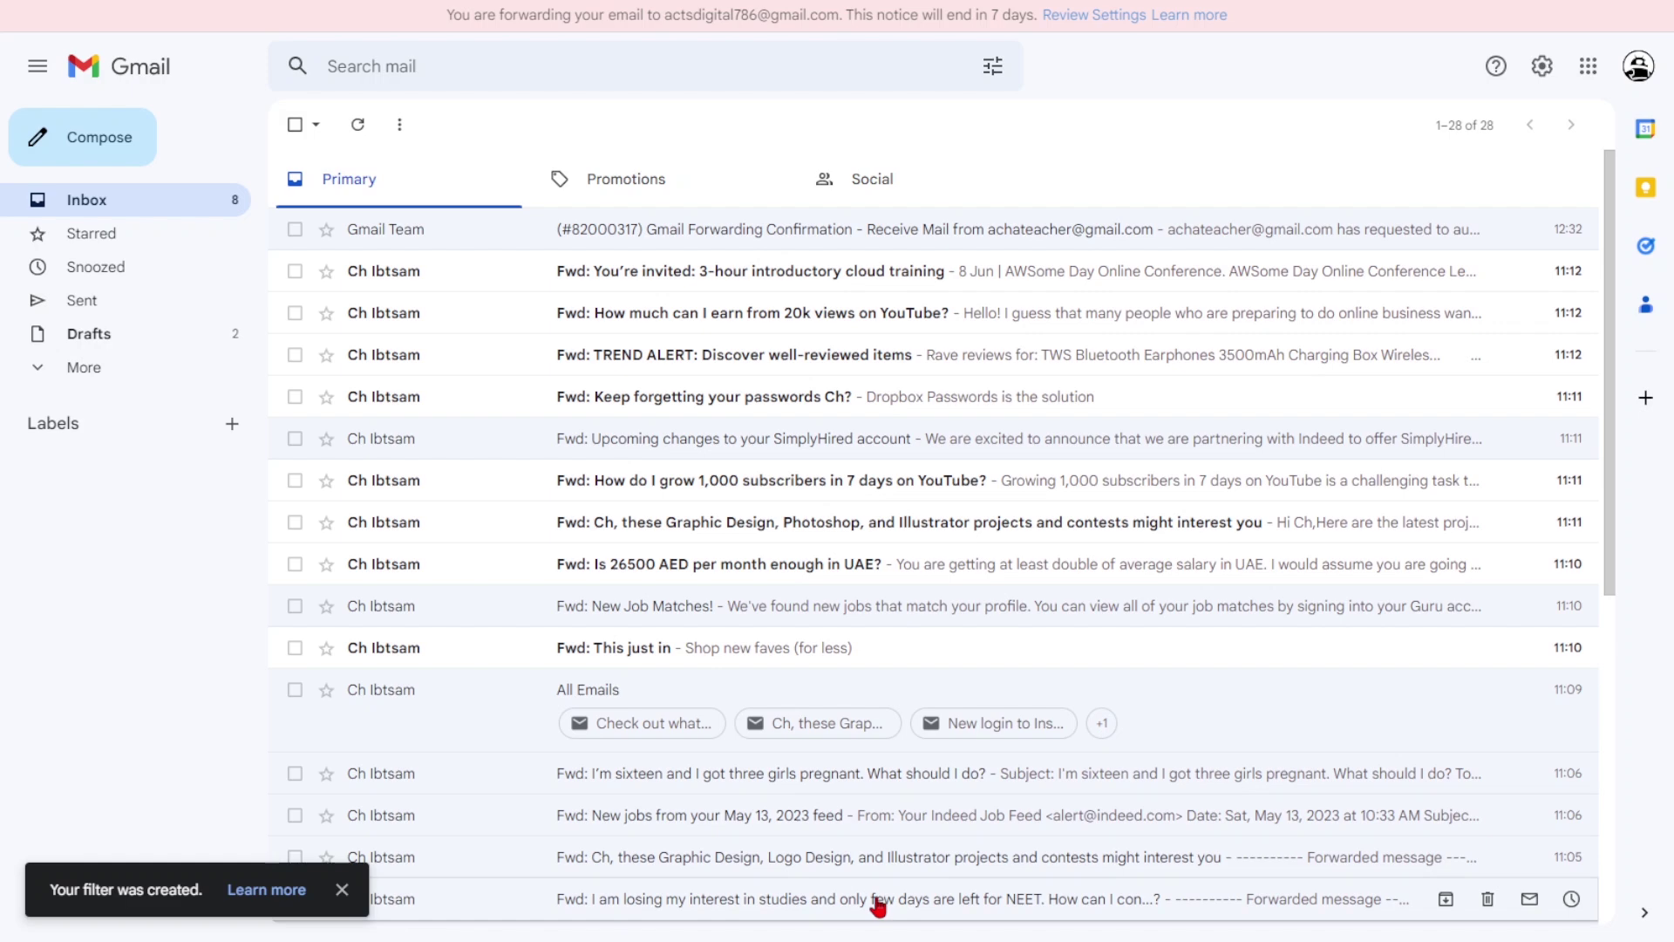
scroll(729, 392, "down", 1)
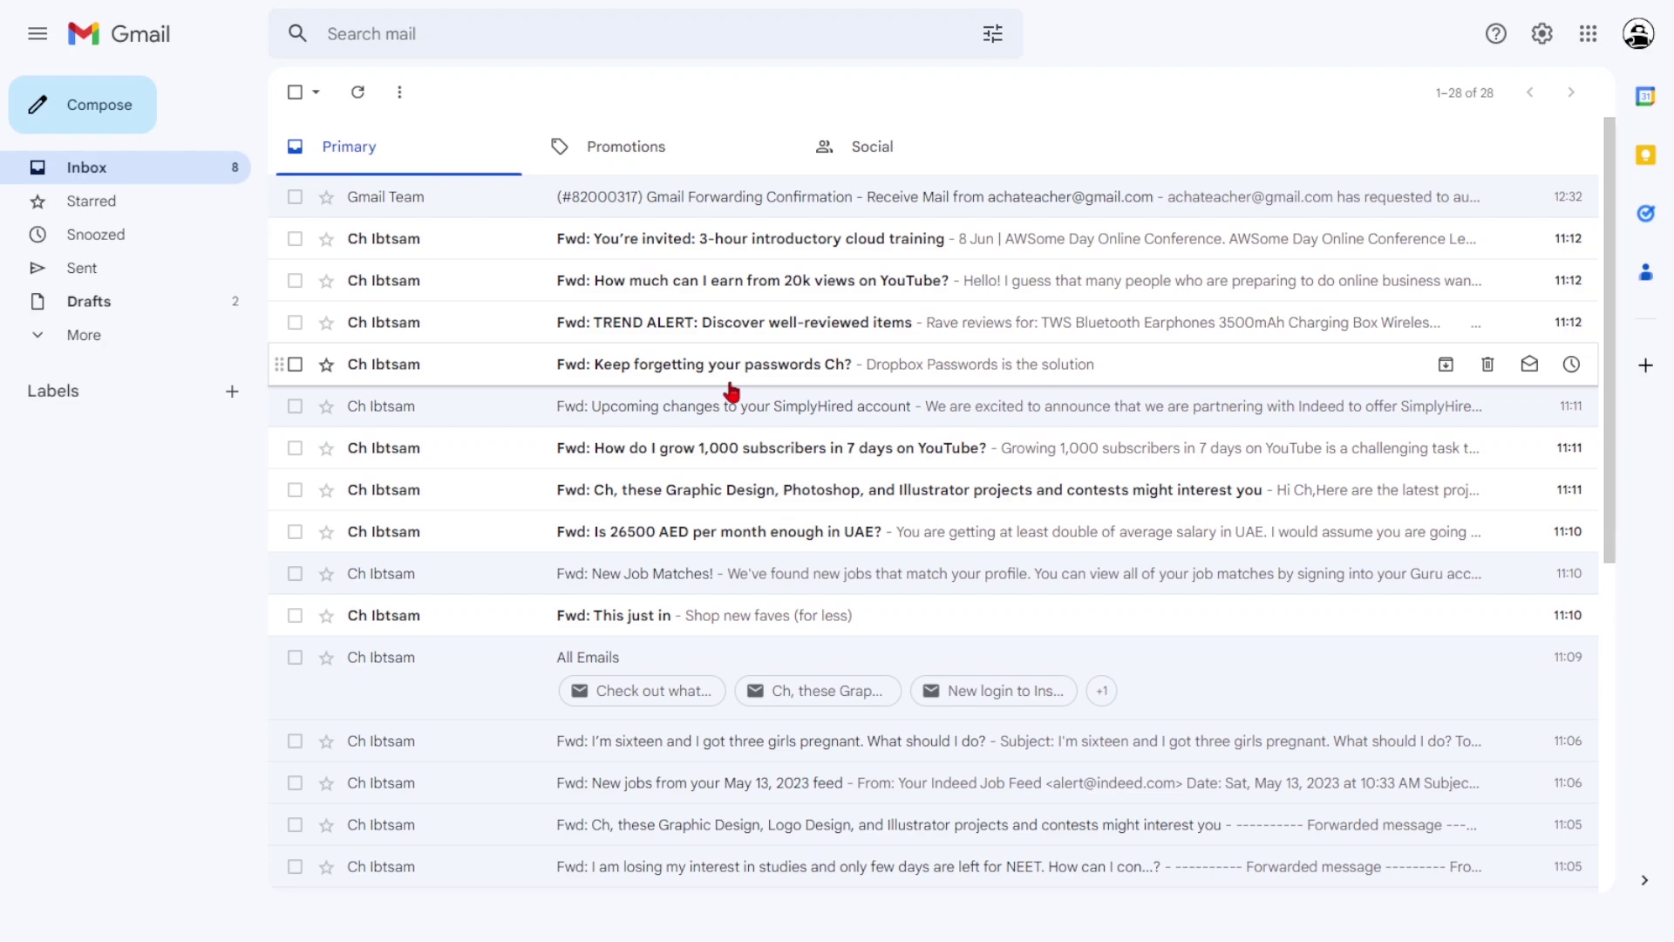
mouse_move(733, 439)
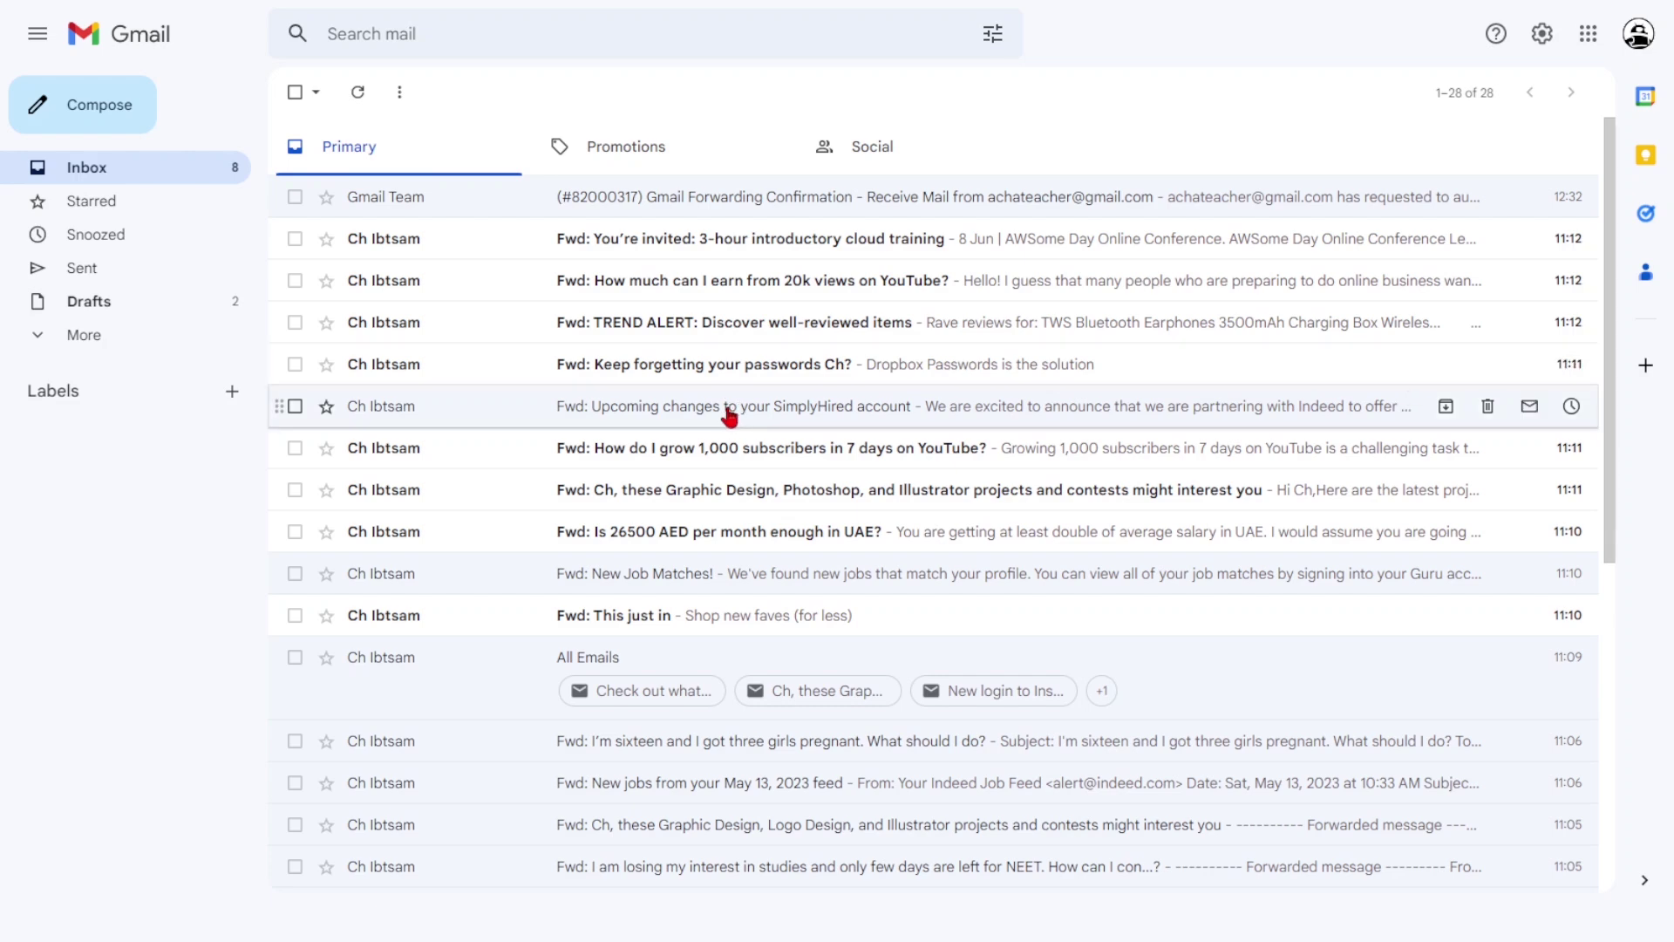
Forward the SimplyHired account-changes email to the recipient, send it, and return to the inbox.
left_click(730, 417)
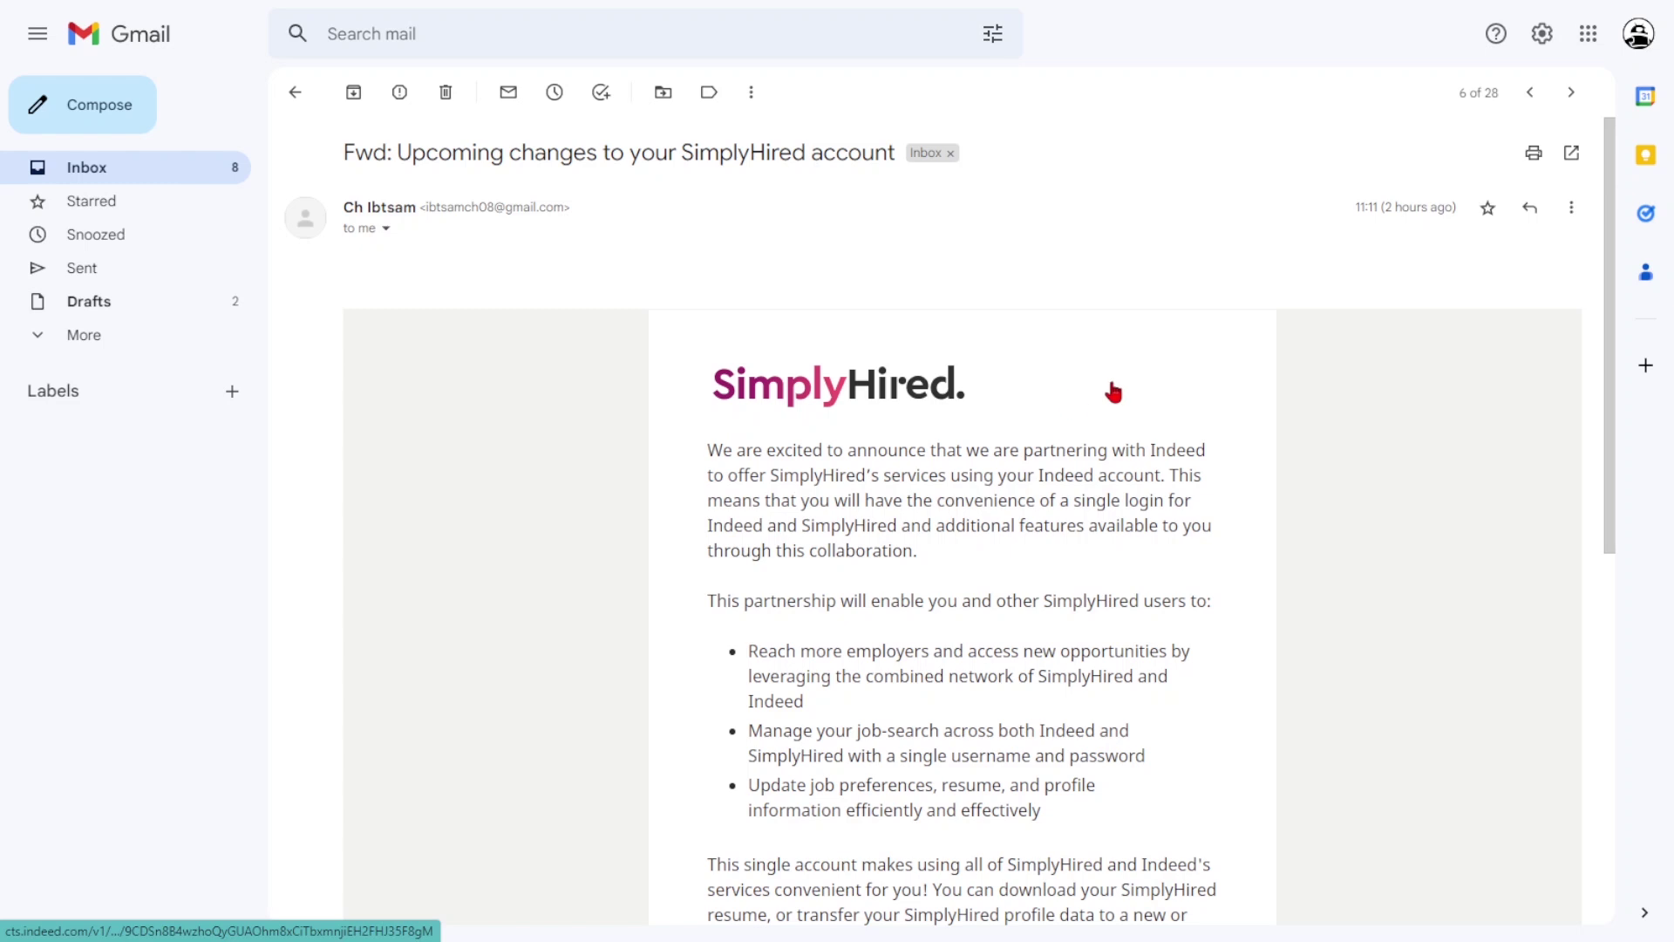
left_click(1568, 216)
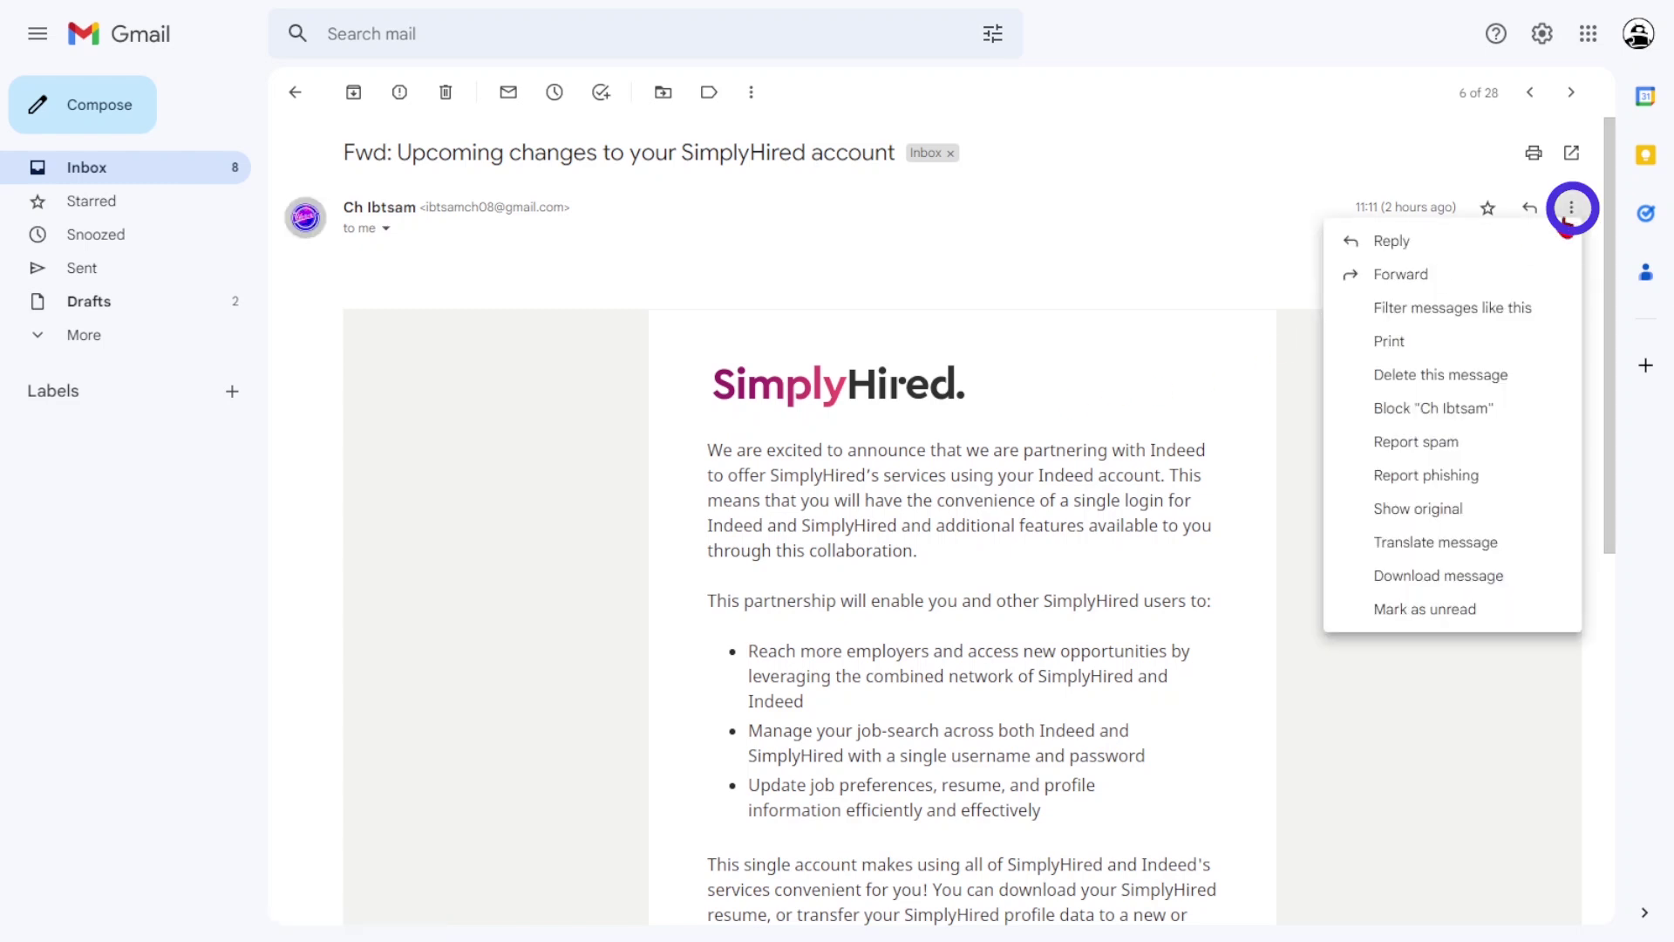
left_click(1483, 277)
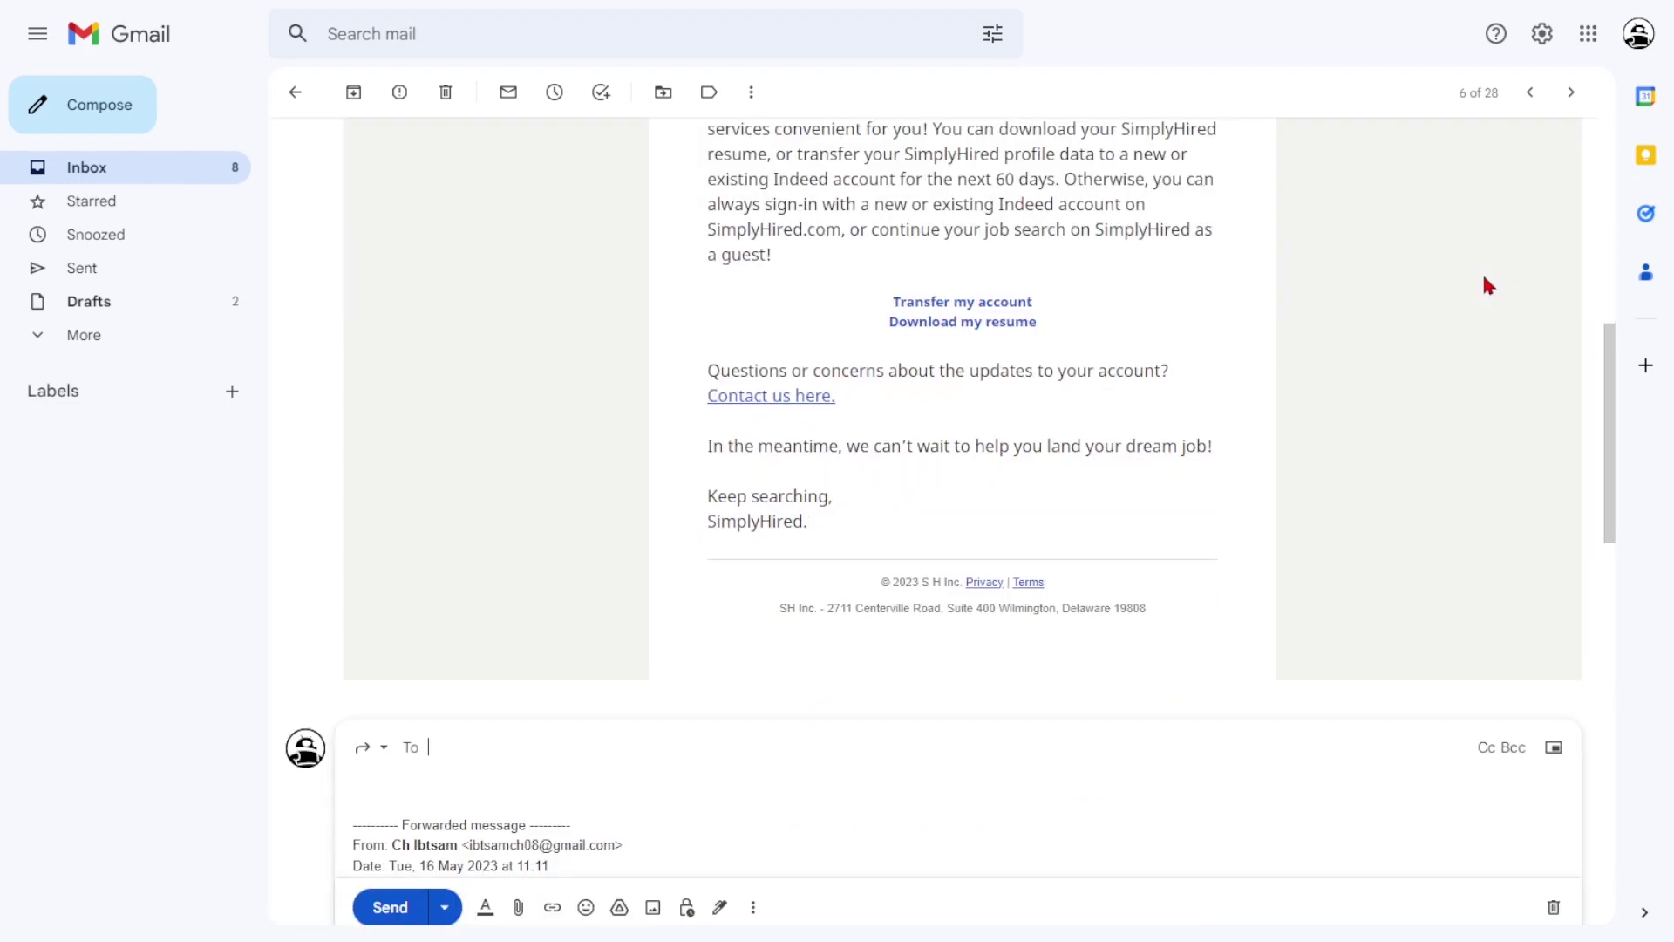
type("myemail@gmail.com")
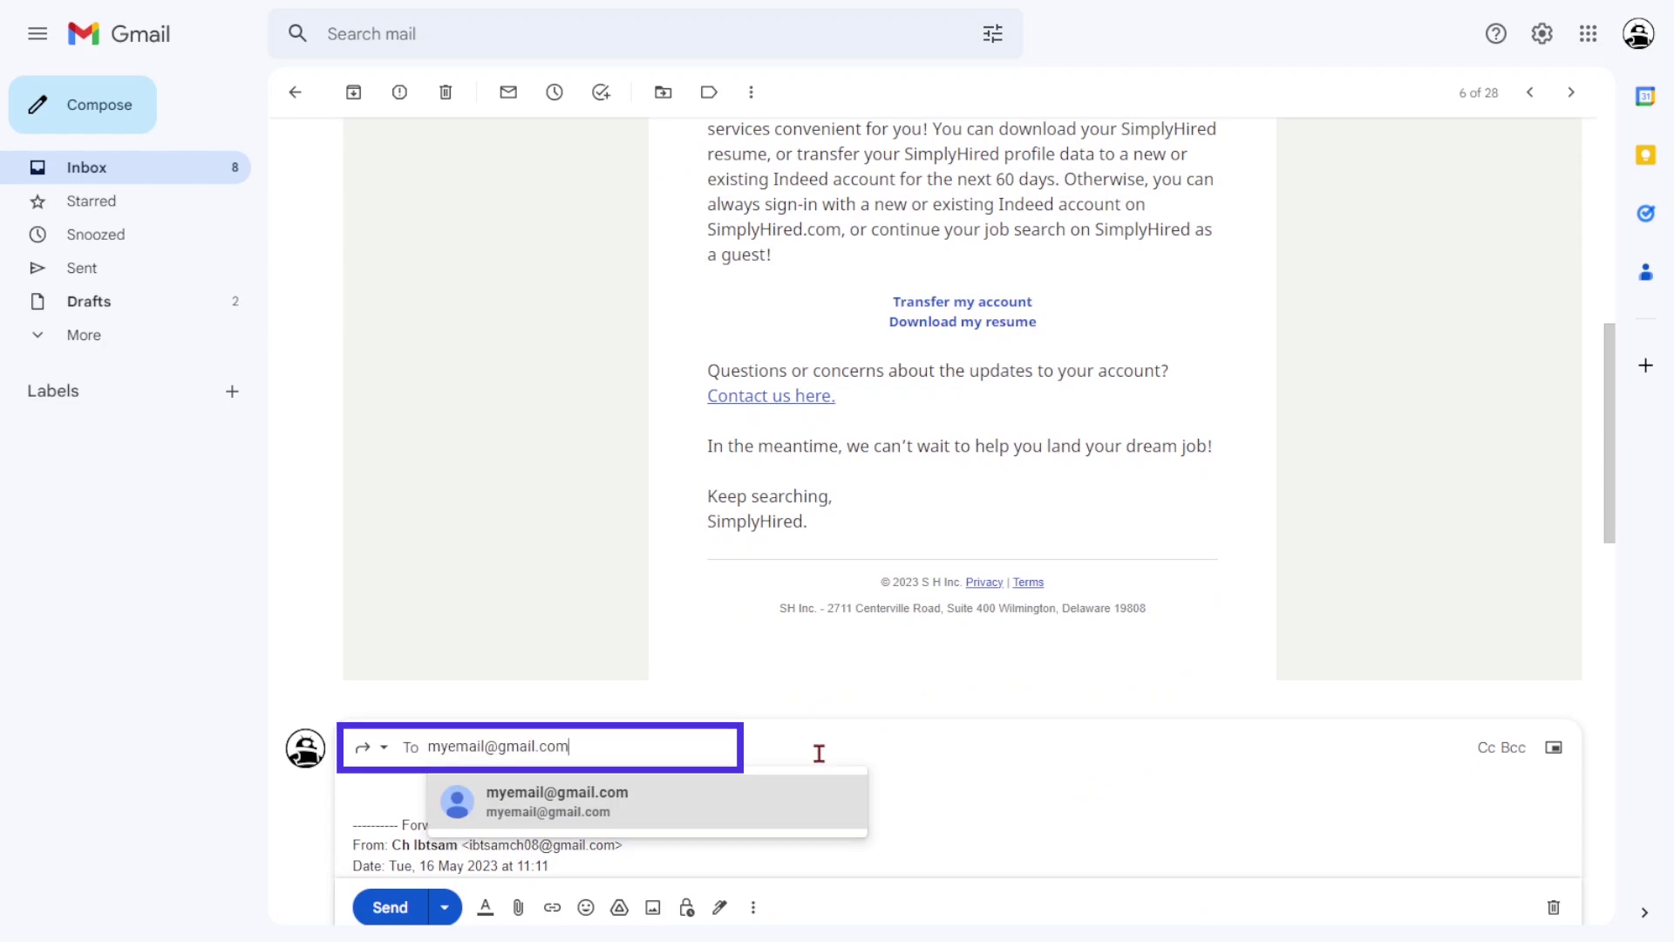
key("Return")
scroll(693, 796, "down", 2)
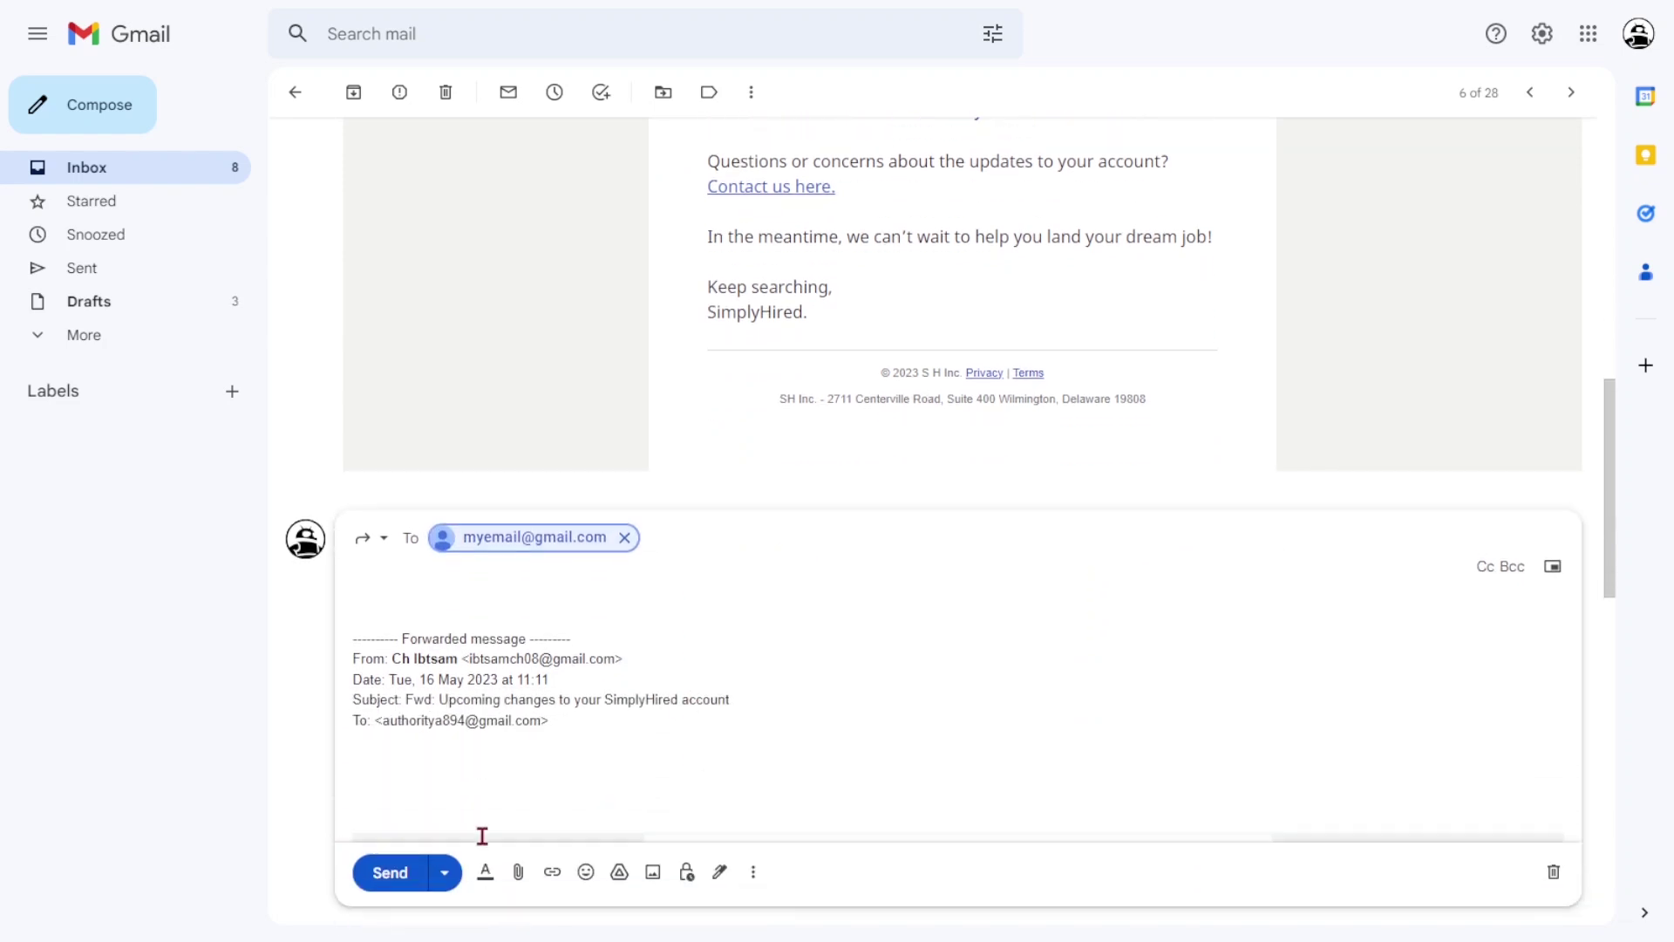
left_click(400, 875)
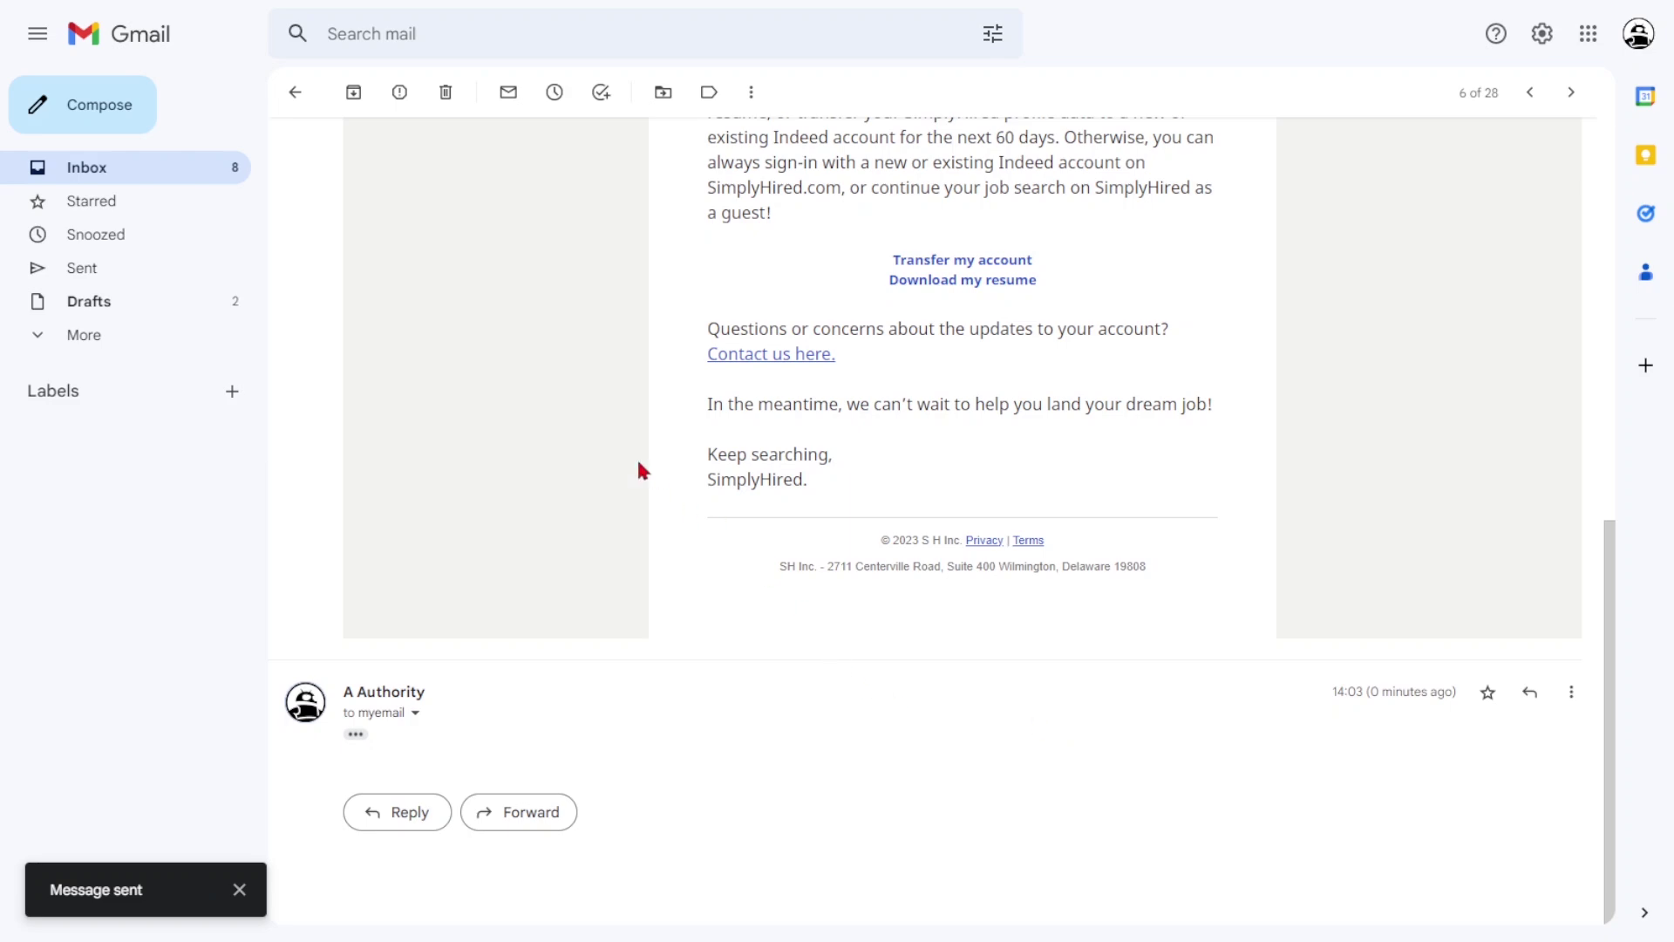
left_click(312, 100)
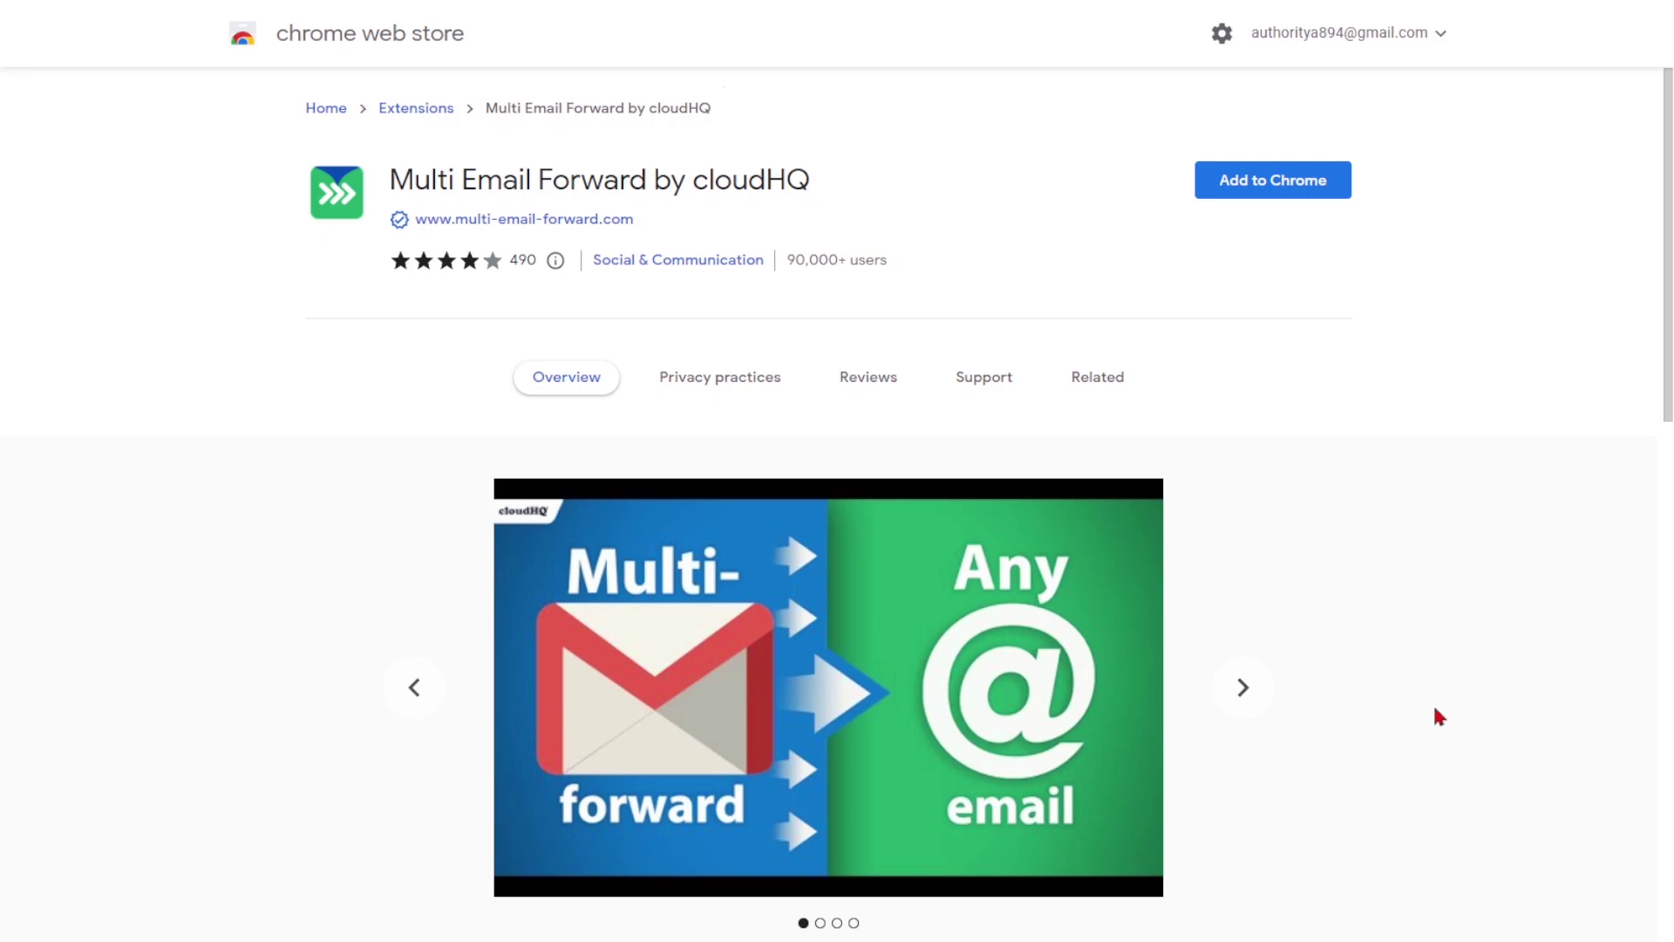
Add Multi Email Forward by cloudHQ to Chrome and confirm the extension install.
left_click(1298, 183)
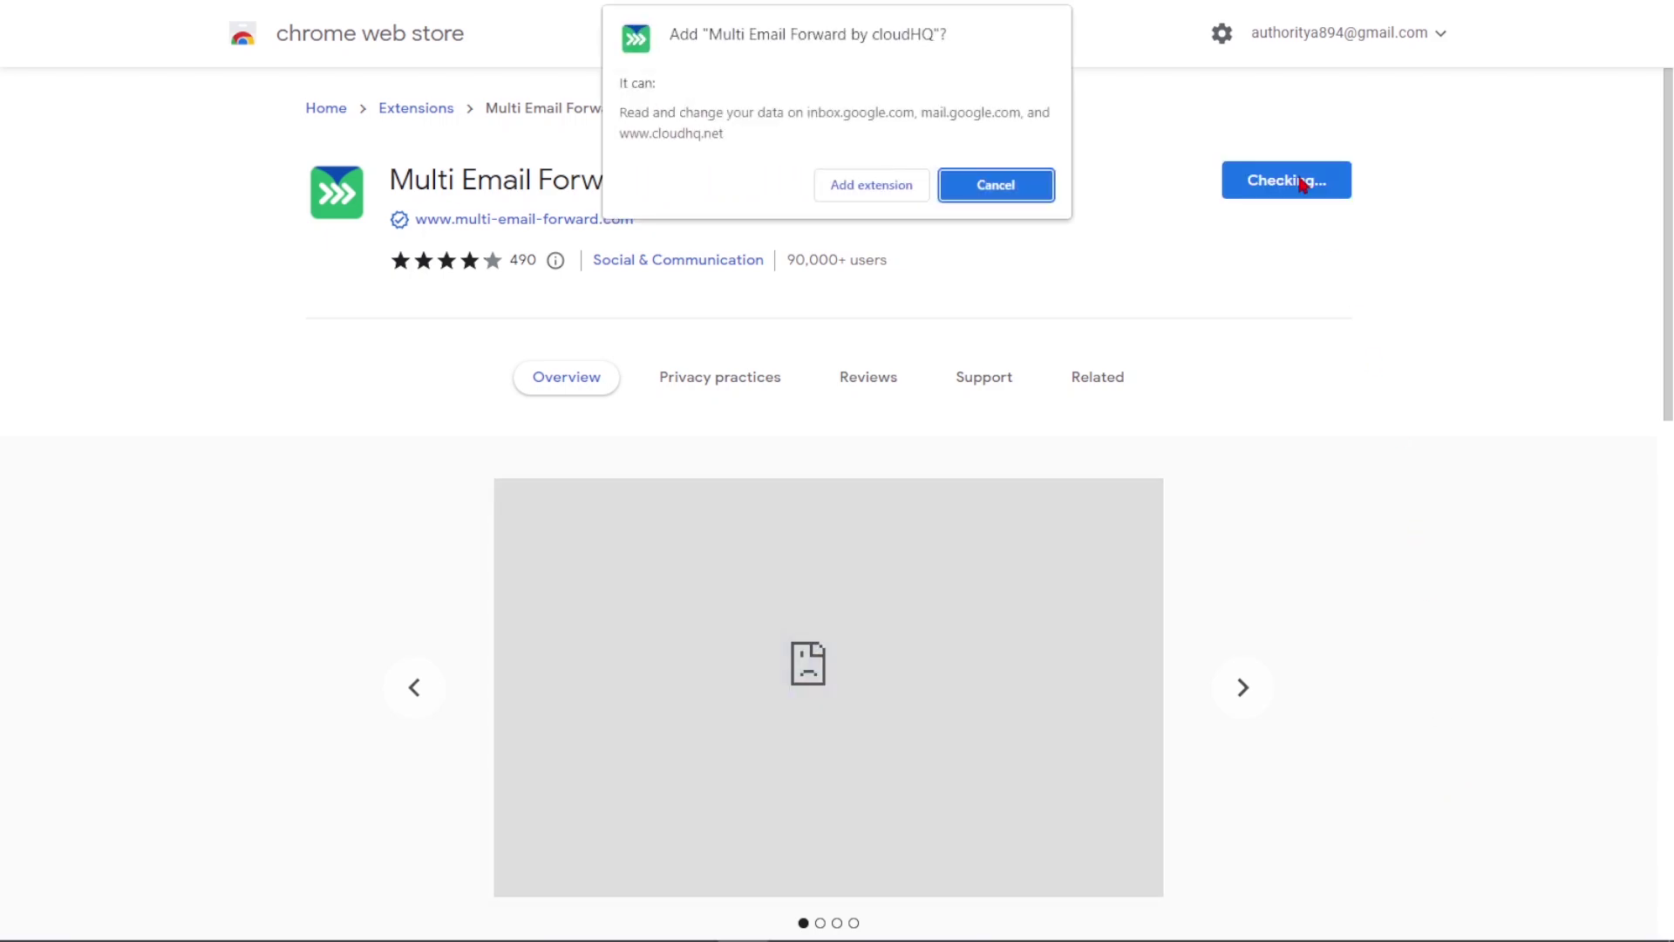
left_click(829, 194)
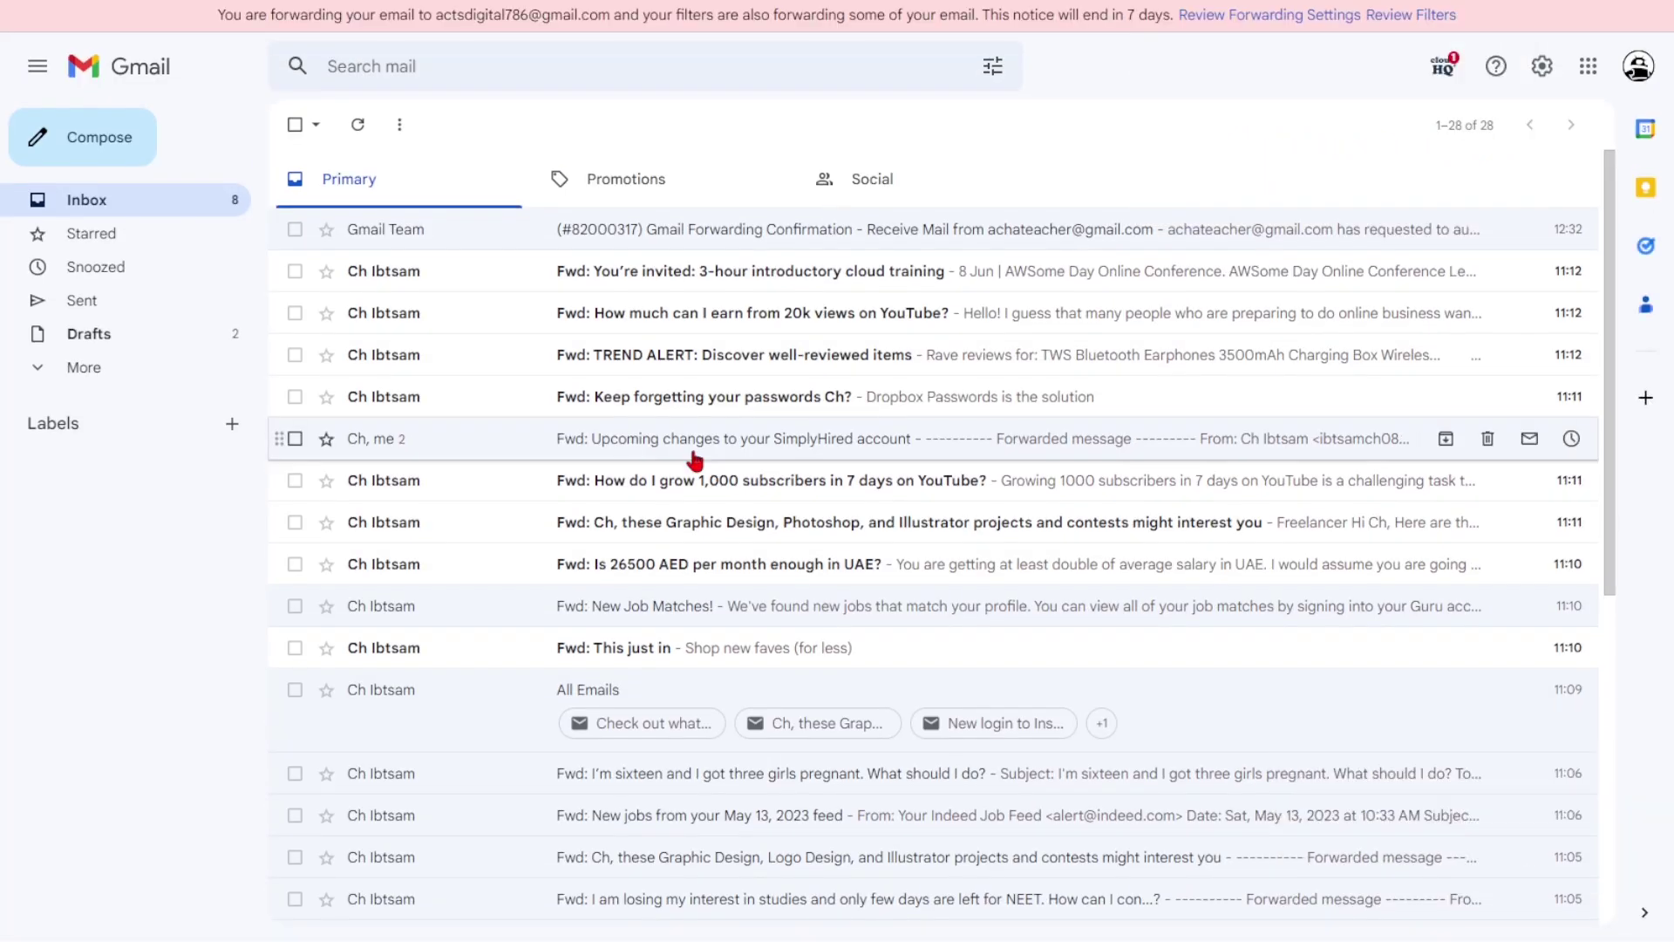
Select the six top conversations, Gmail Team through SimplyHired, and show the Multi Email Forward options.
left_click(296, 230)
left_click(296, 271)
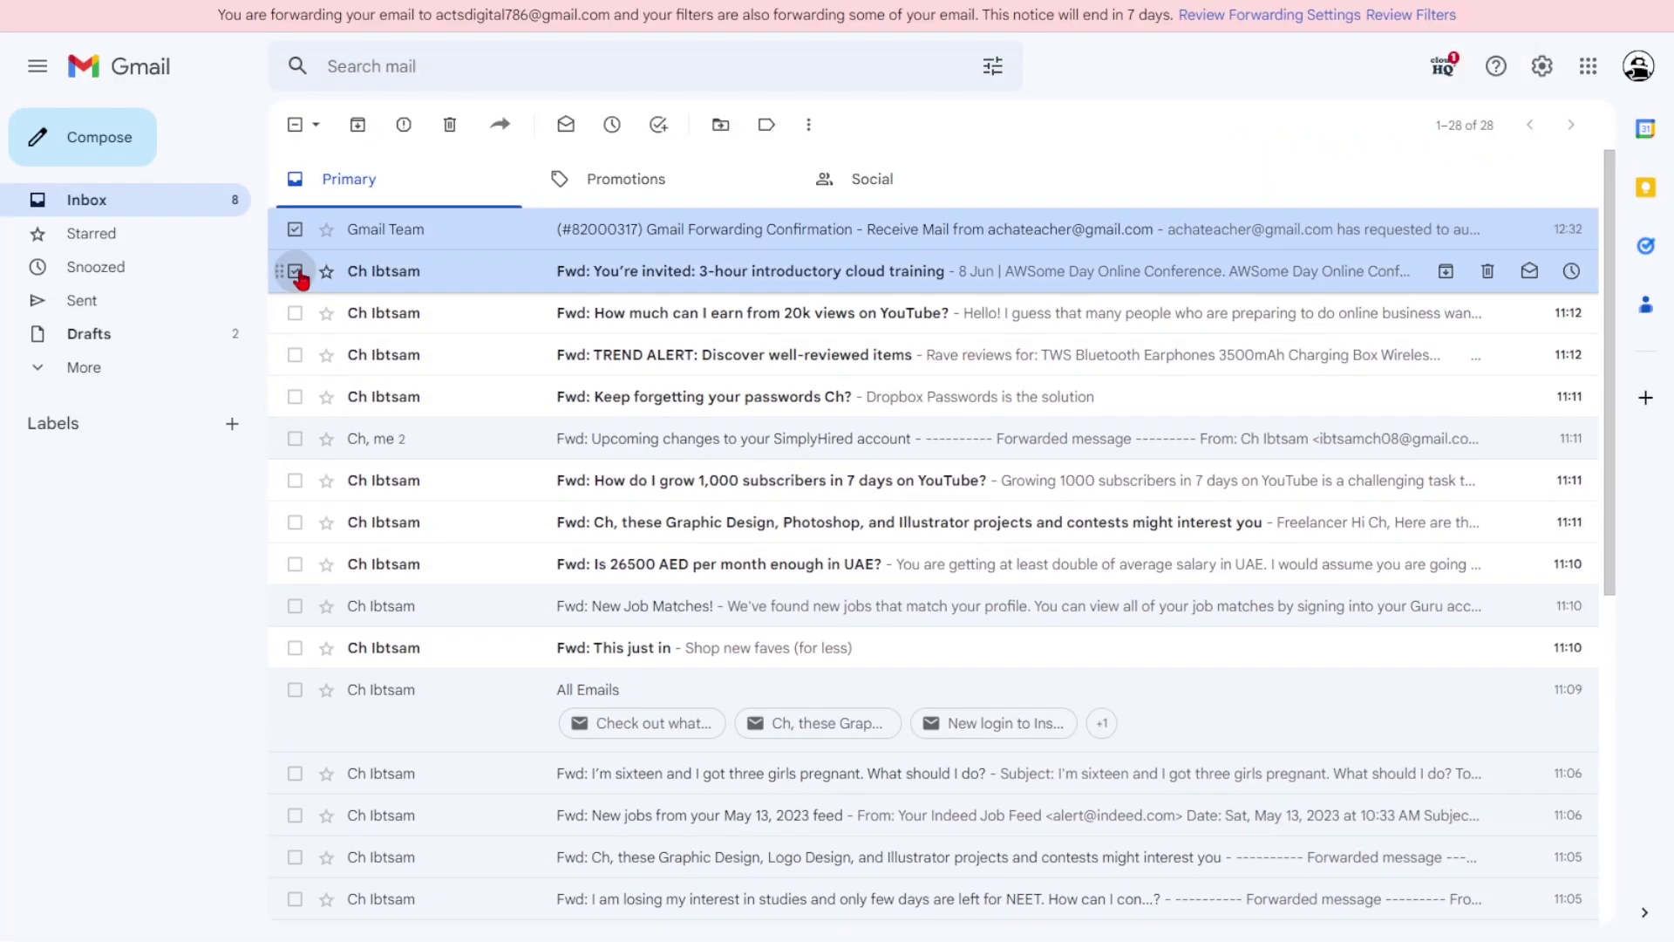
left_click(295, 313)
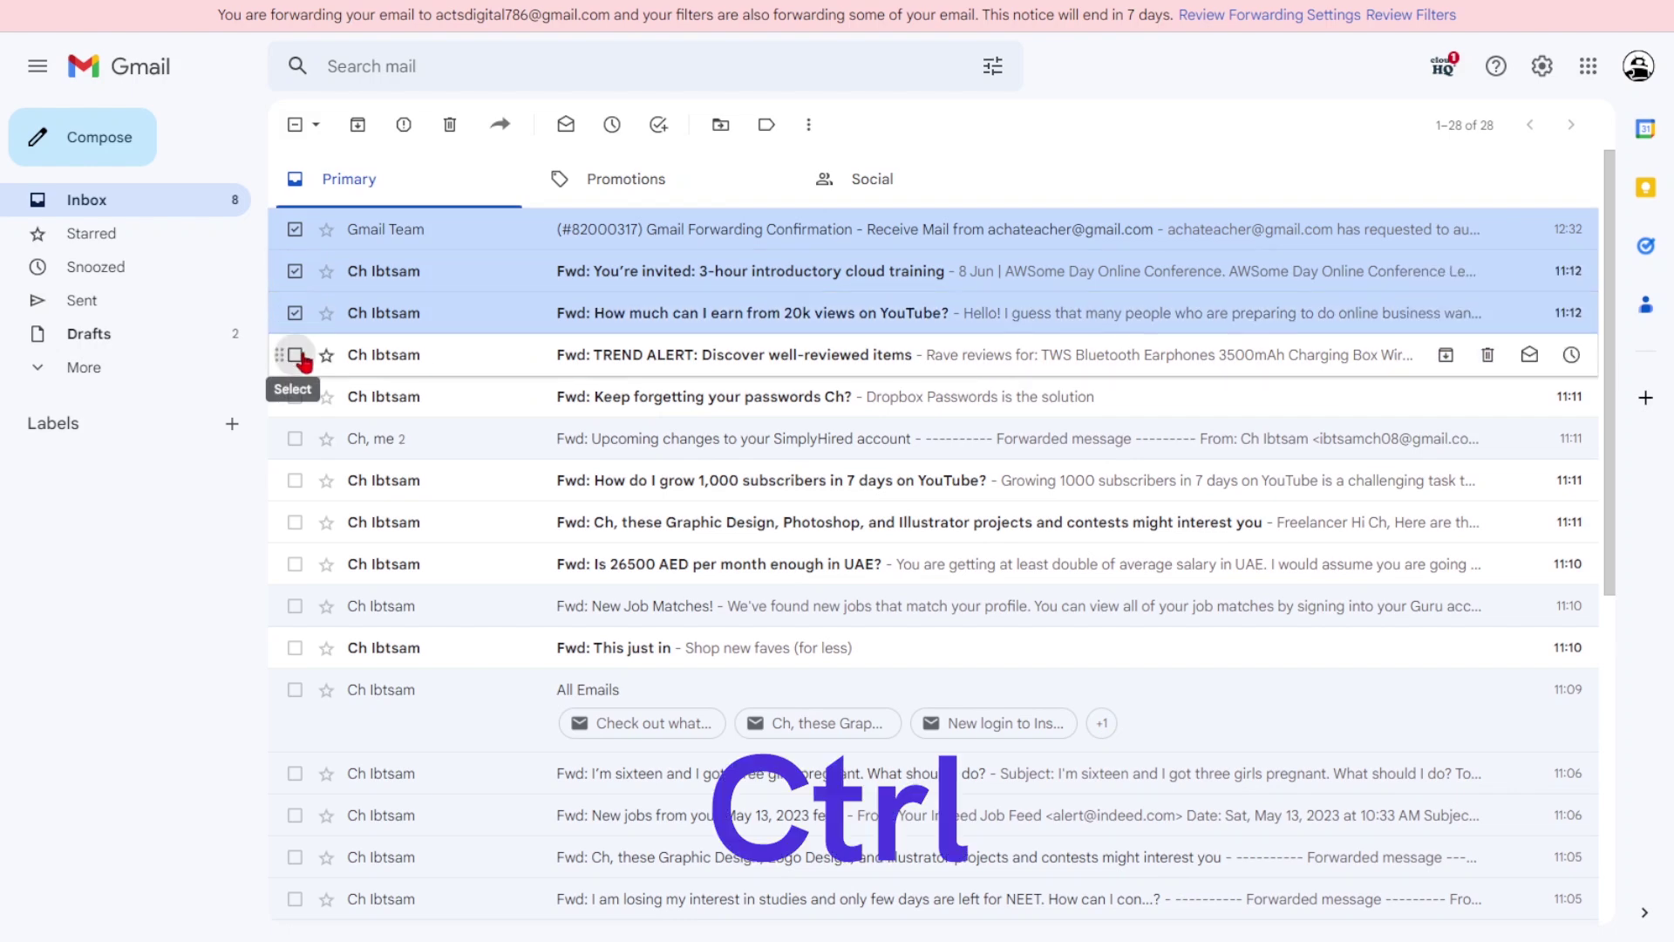
left_click(295, 355)
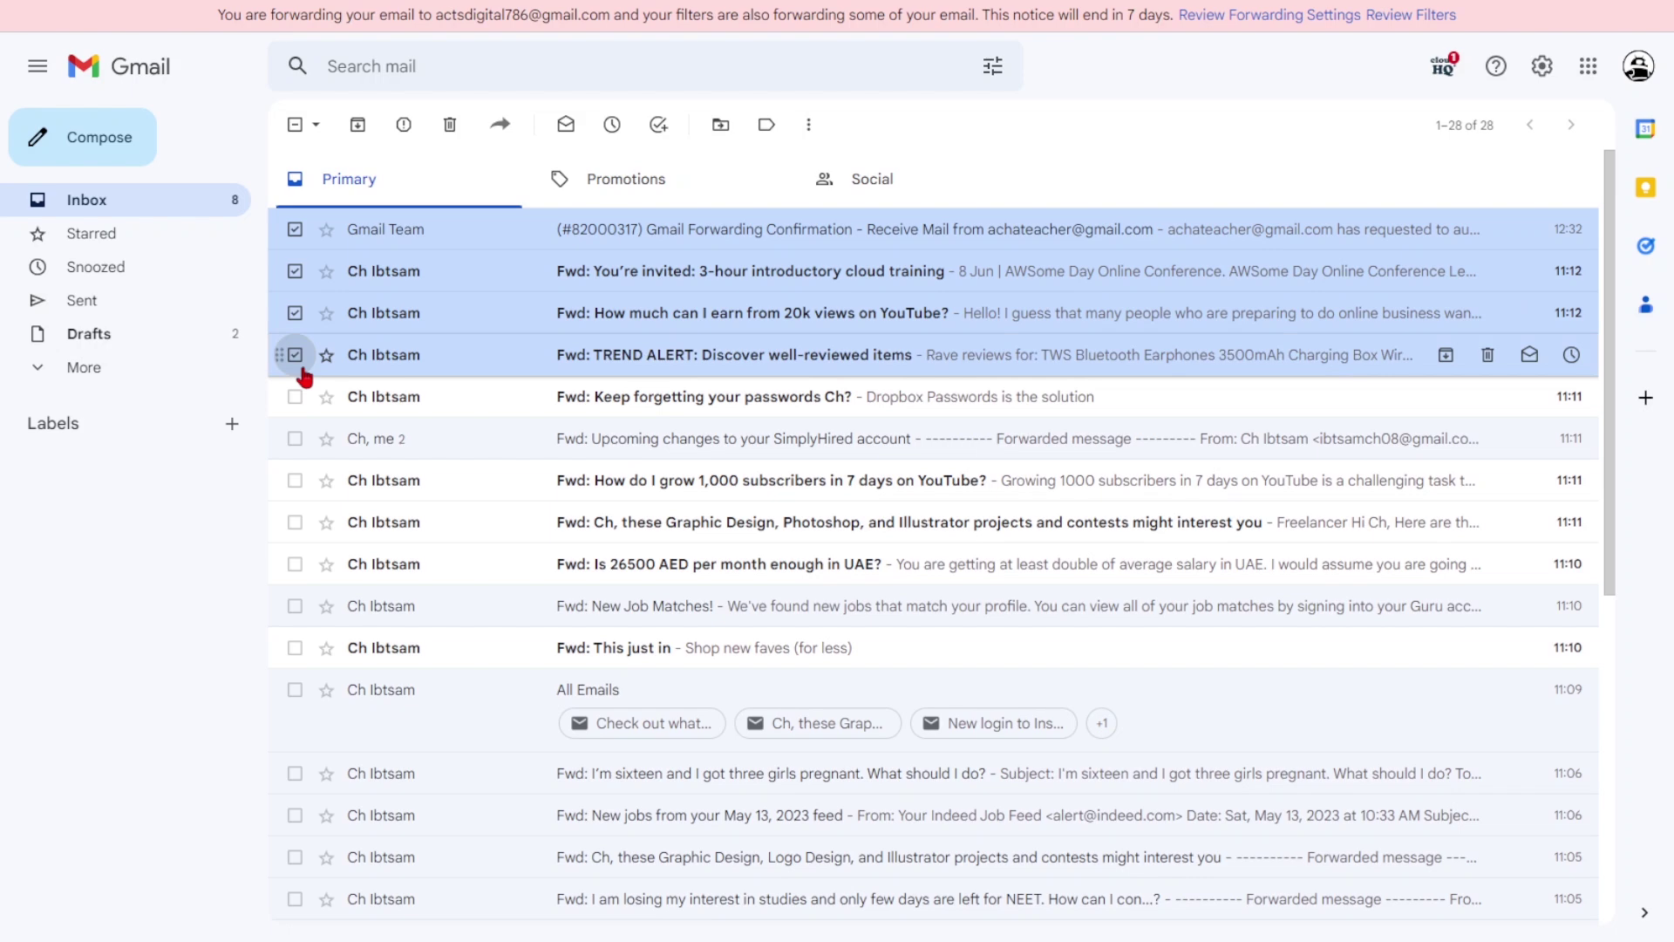
left_click(296, 438, "shift")
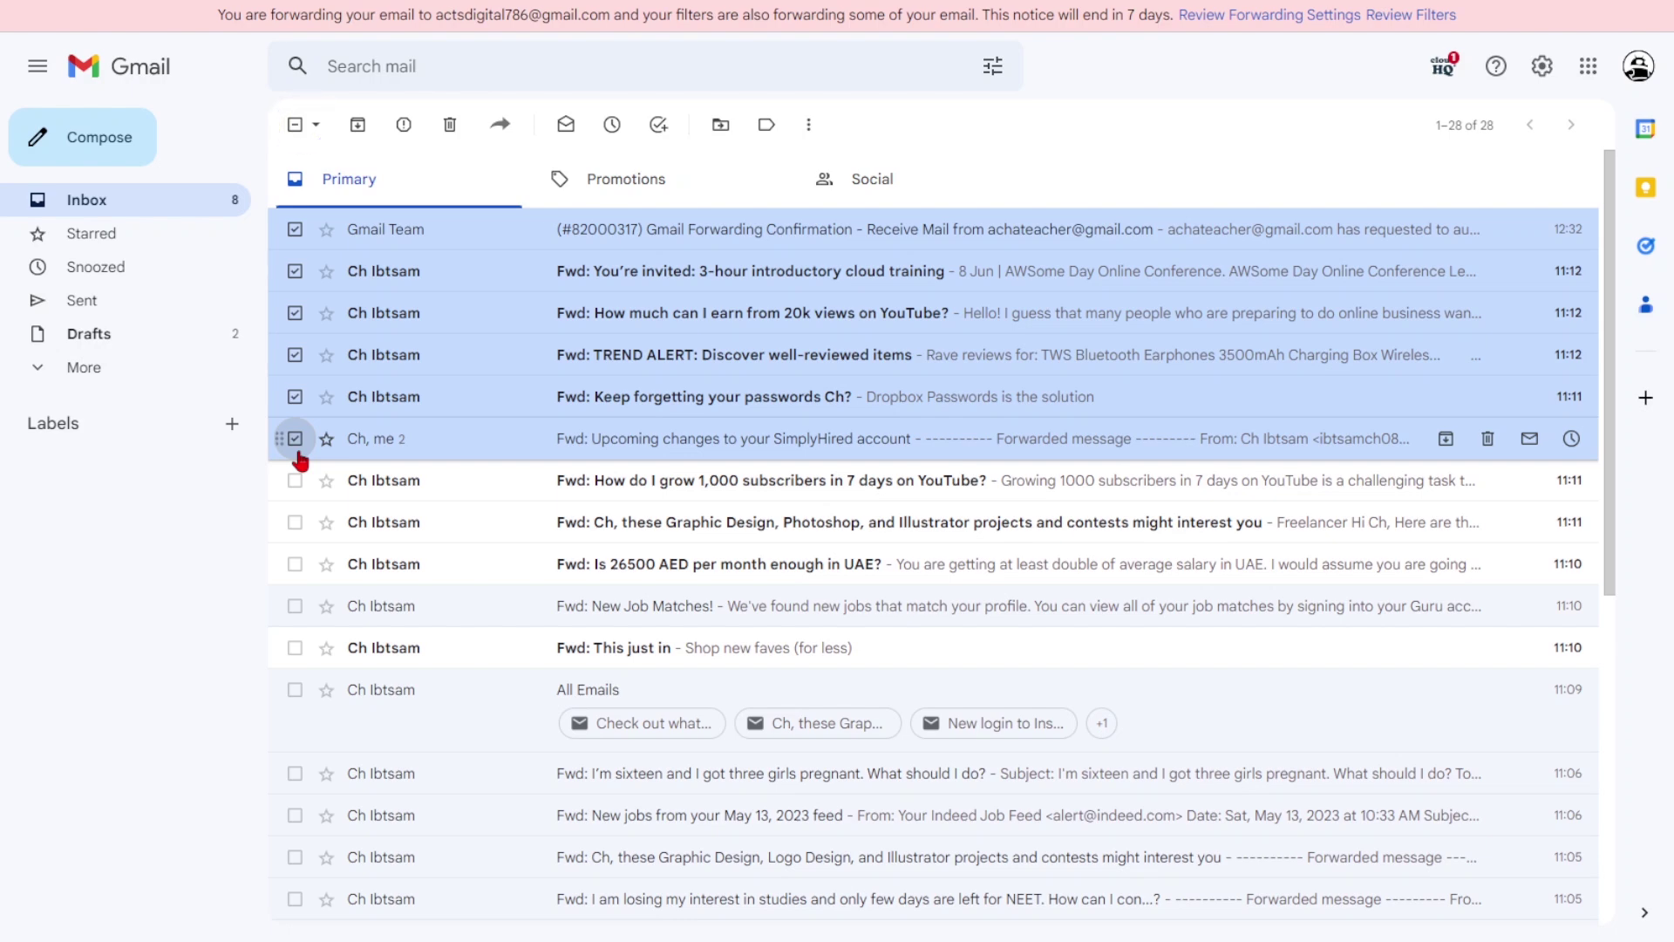
left_click(502, 131)
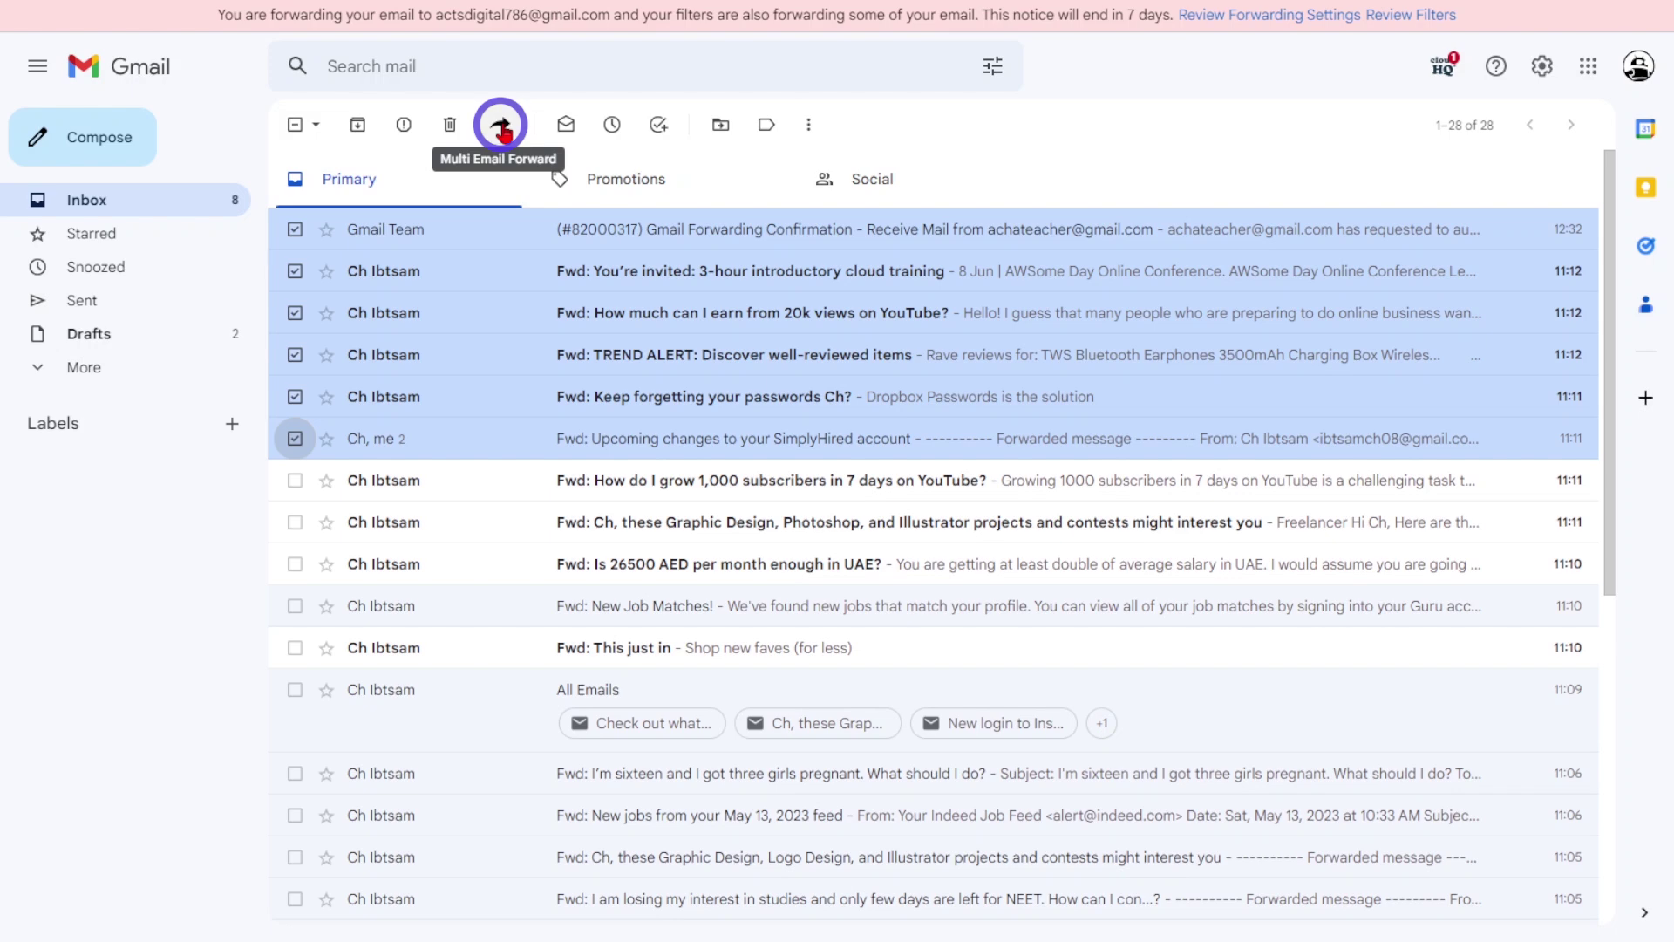
left_click(503, 131)
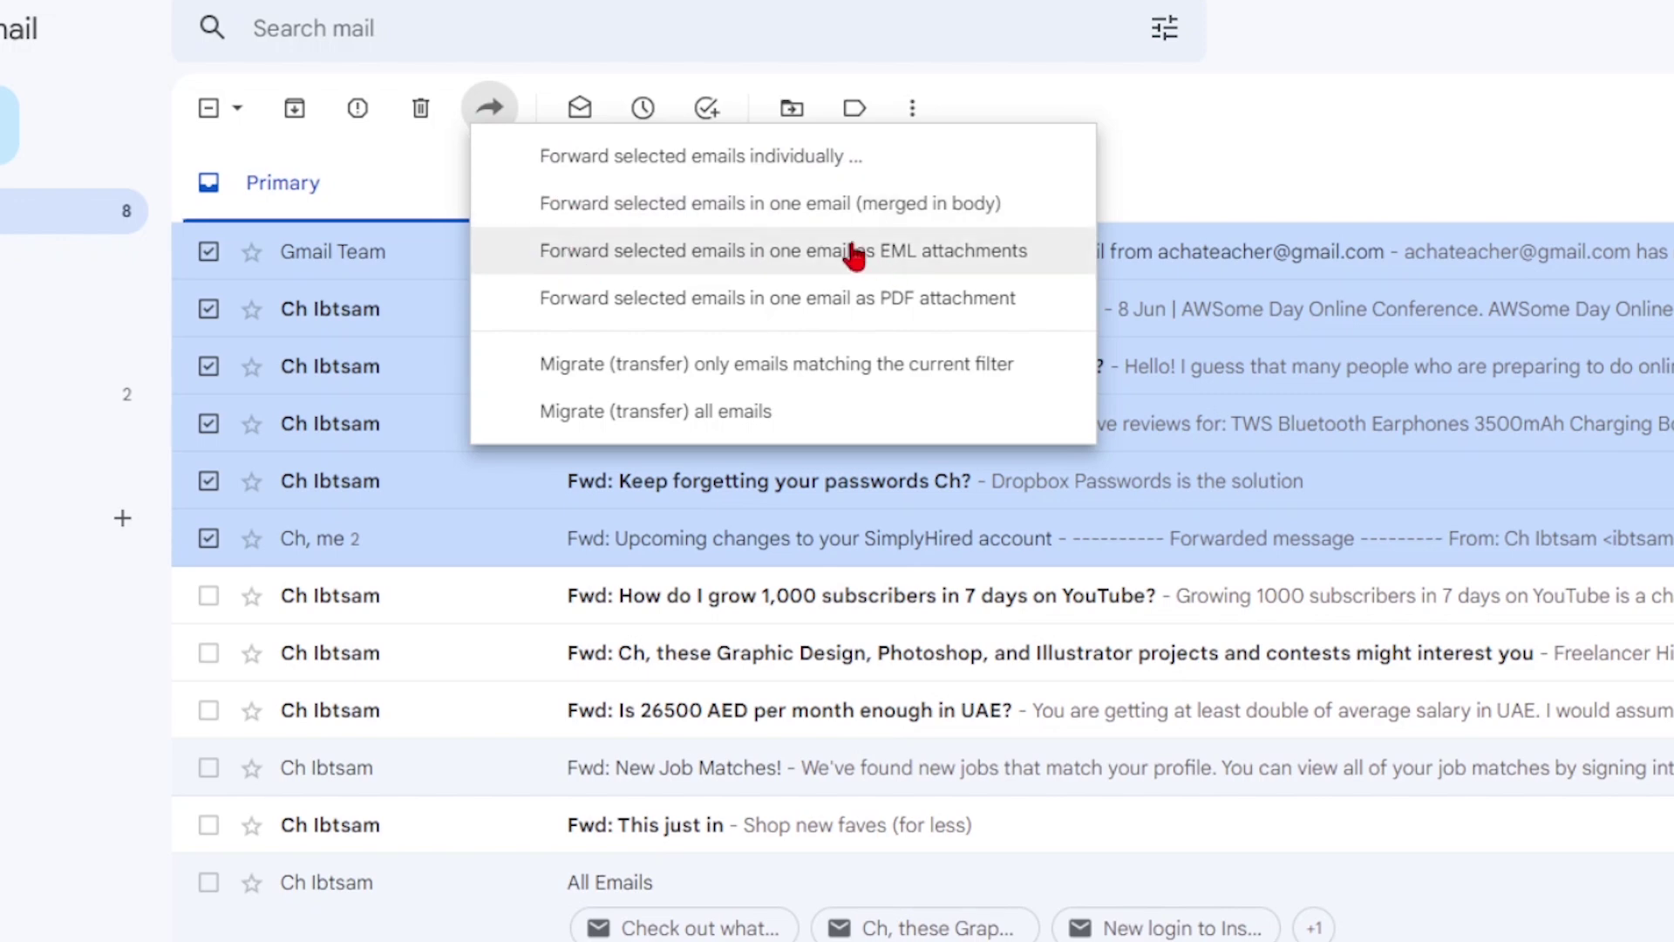
Forward the six conversations as separate emails to the suggested recipient, then close the confirmation.
left_click(873, 171)
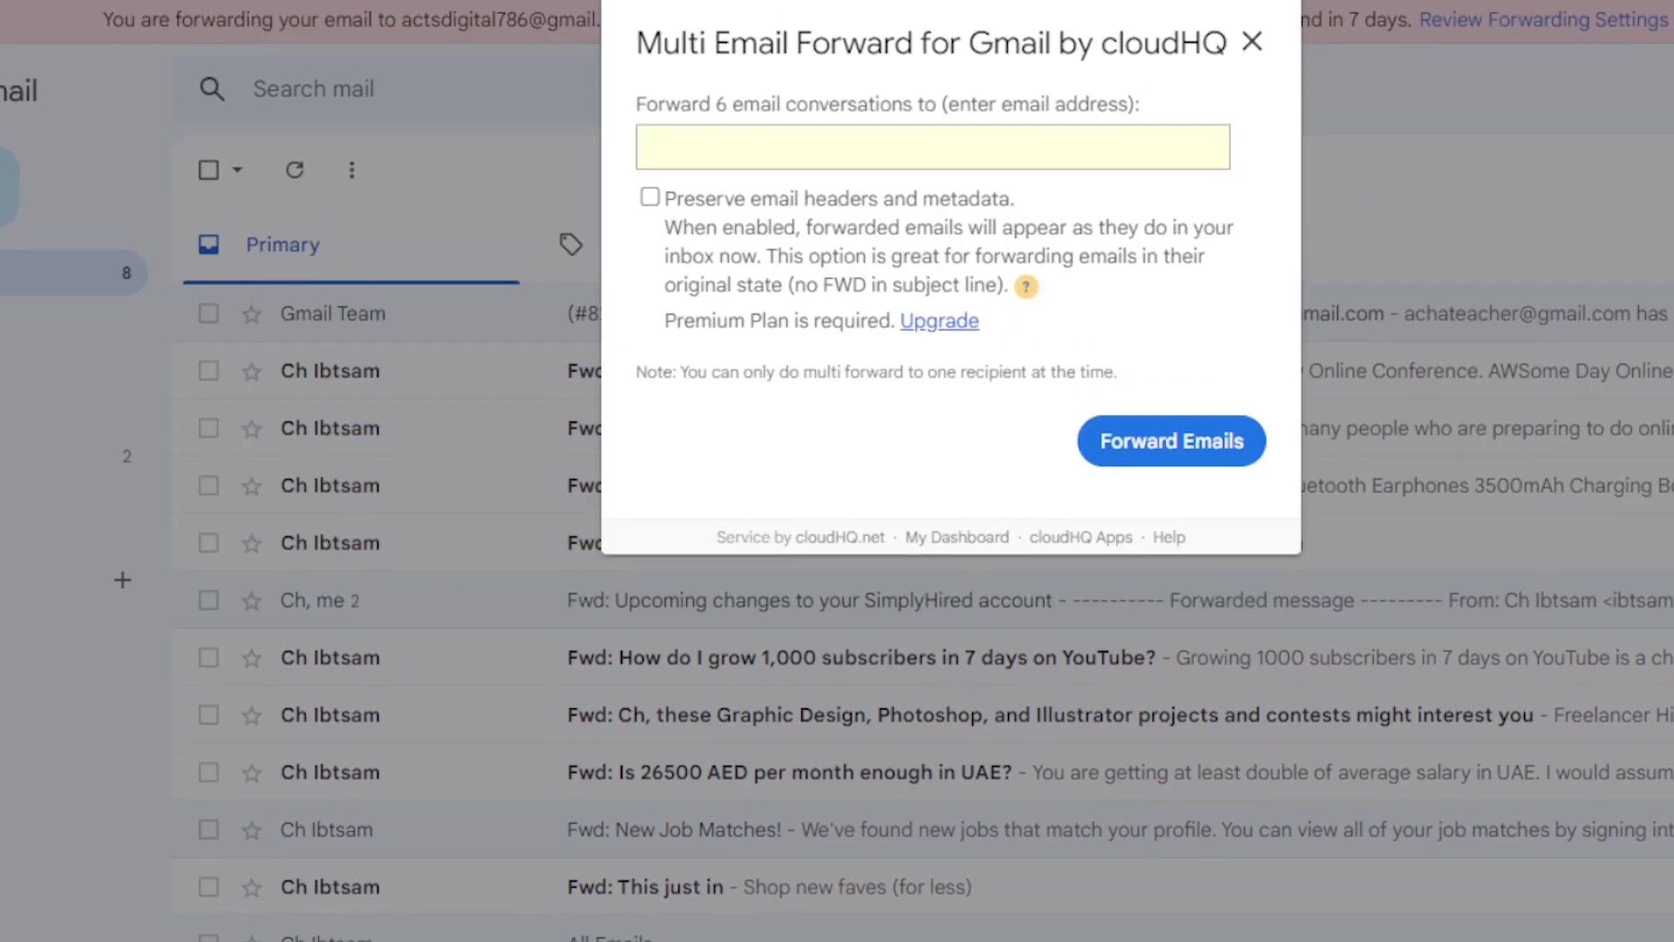
left_click(1115, 136)
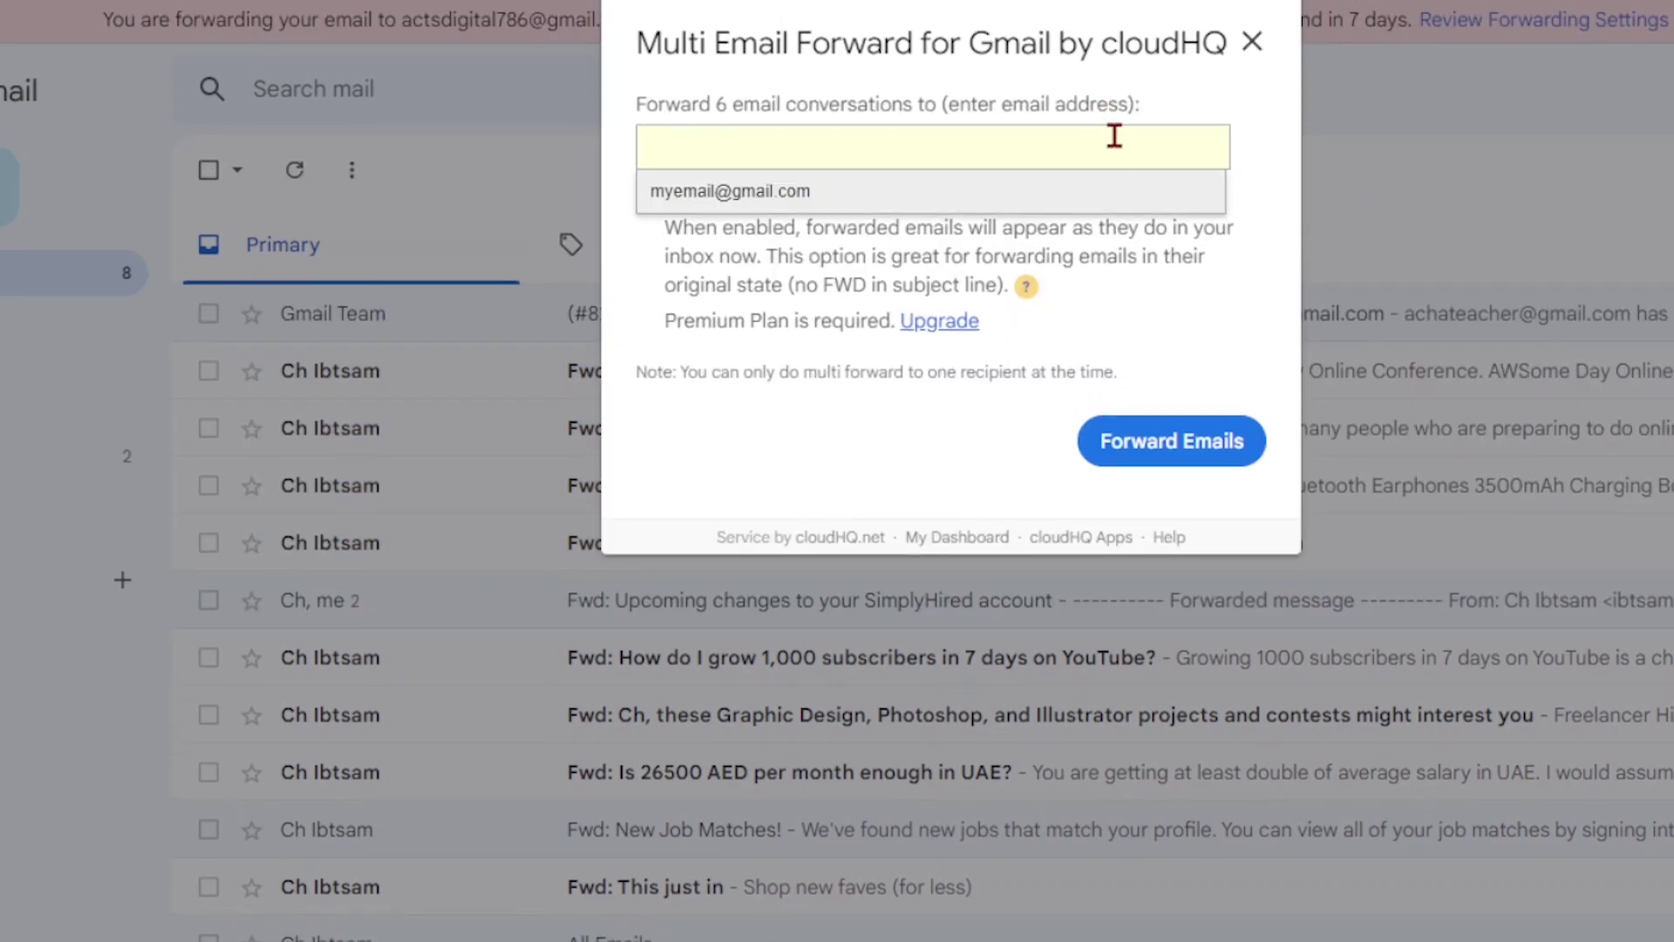
left_click(1115, 190)
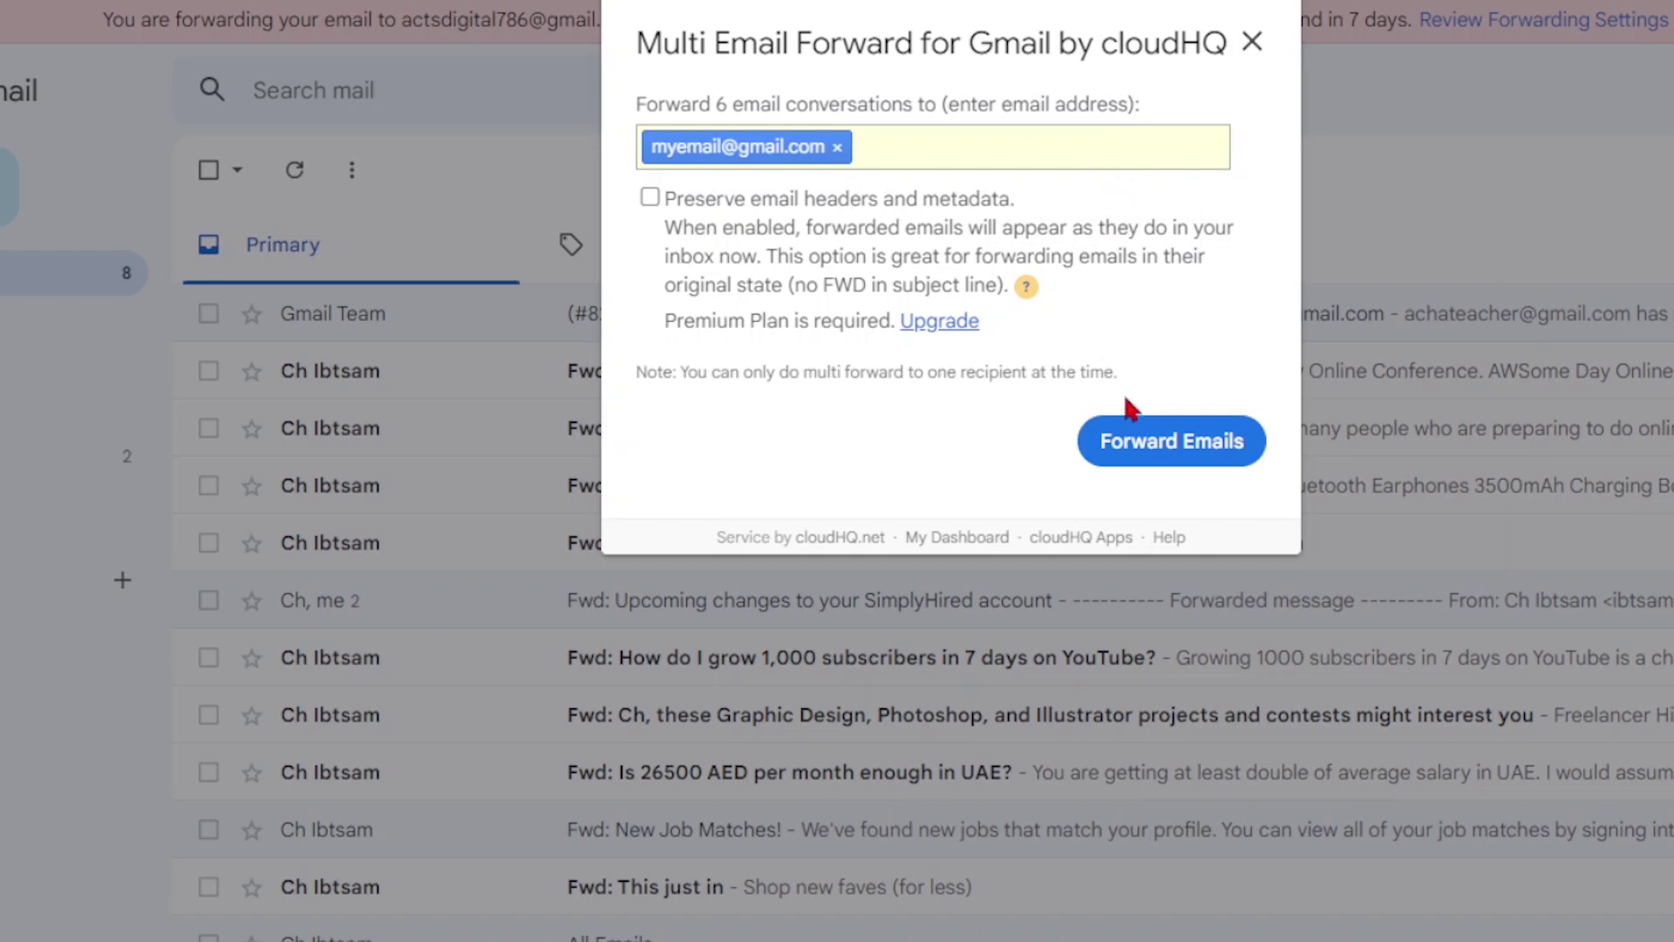
left_click(1134, 443)
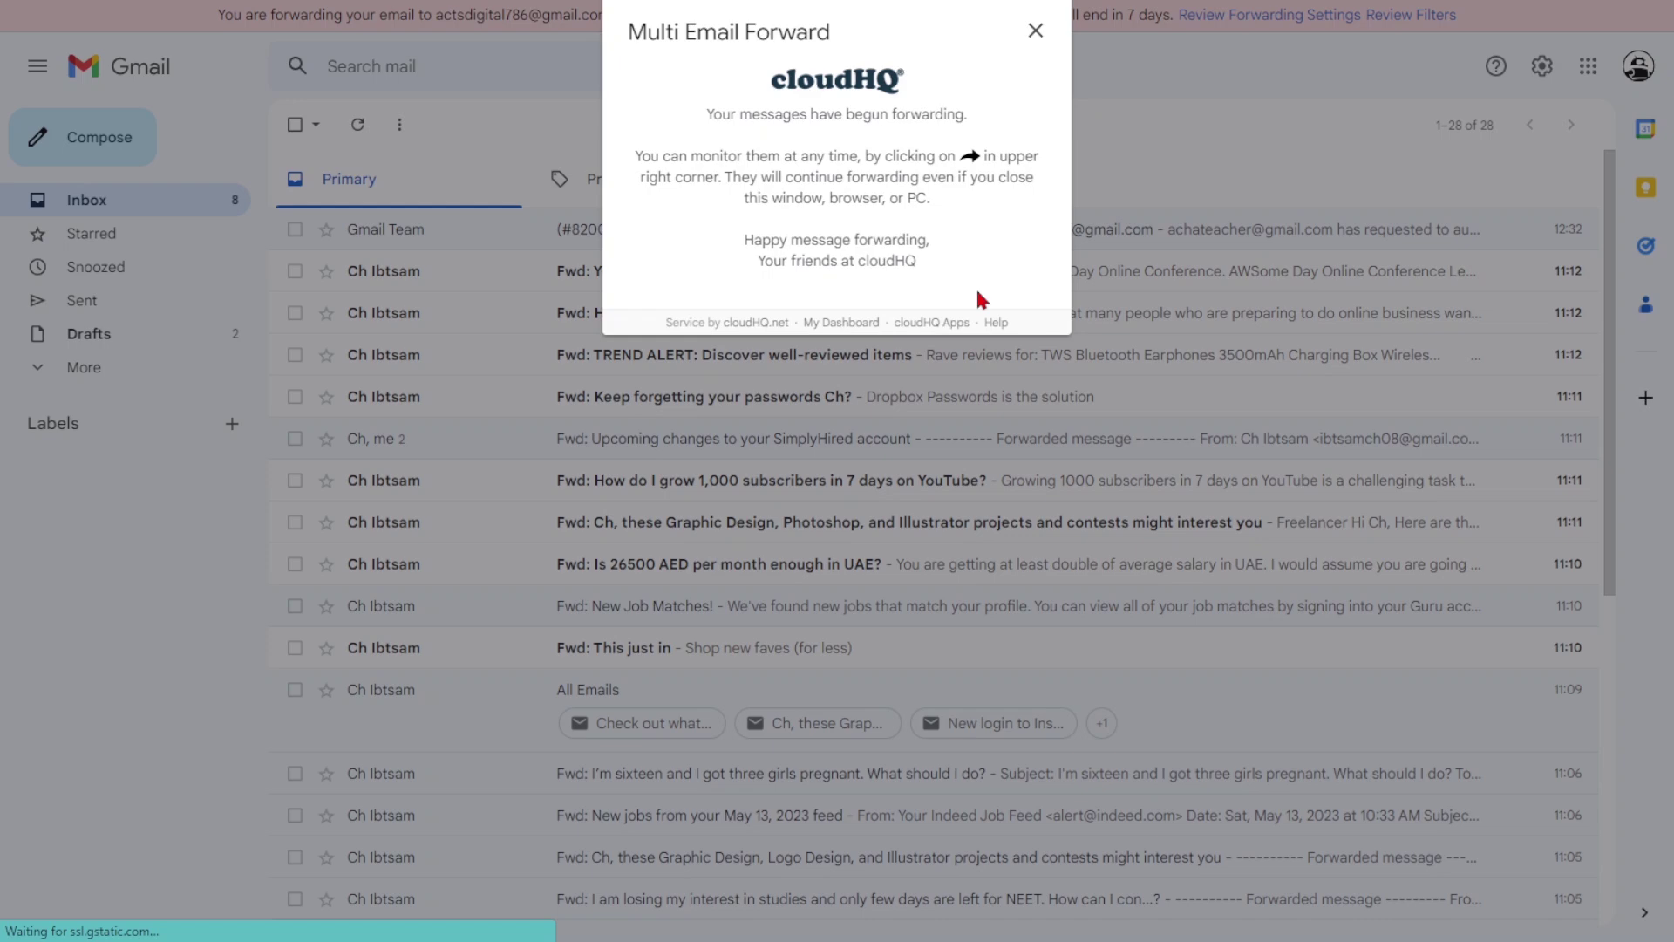
left_click(1034, 31)
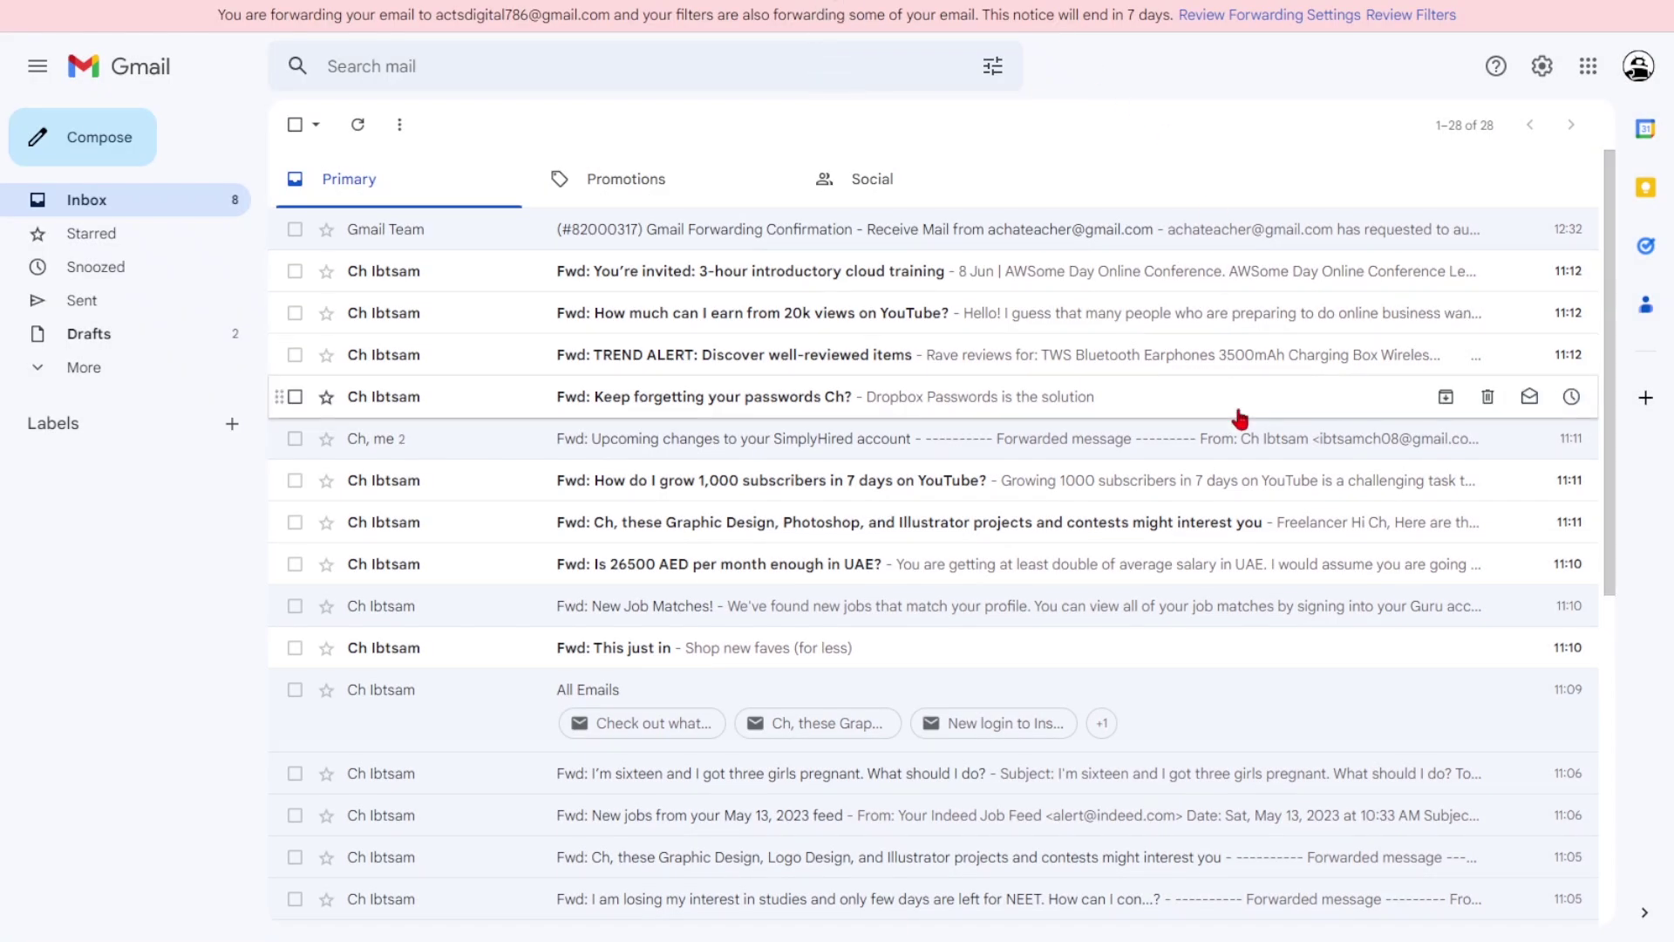